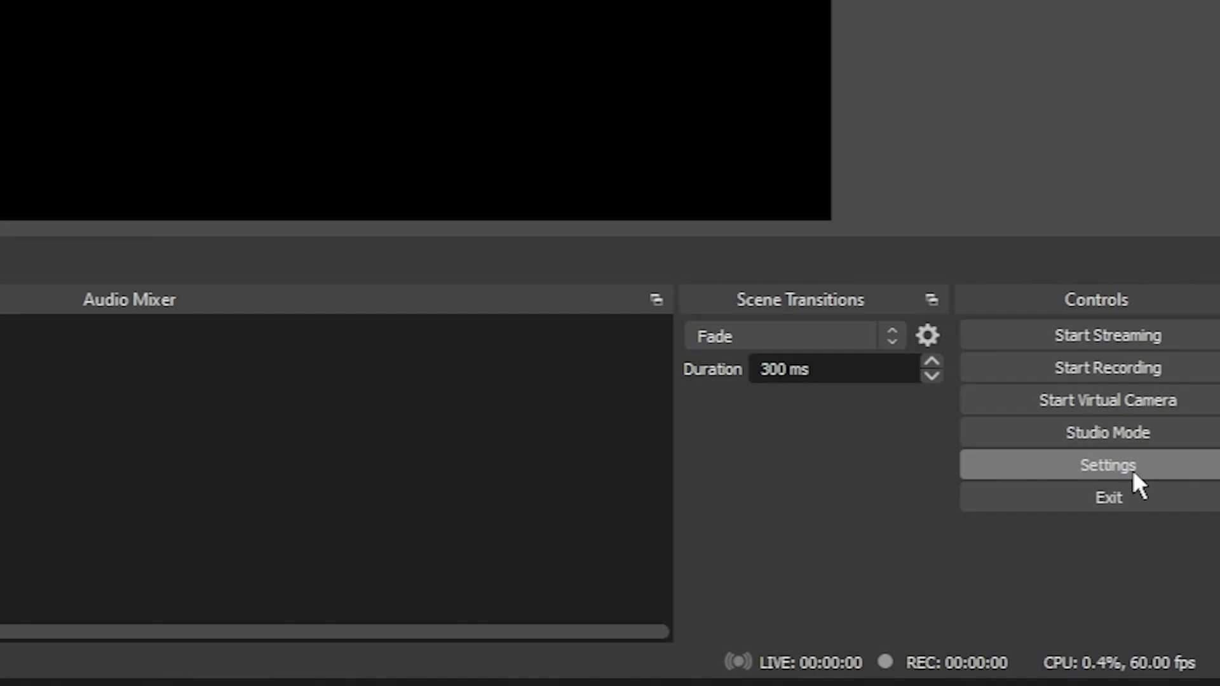
# Open OBS Studio's Settings dialog from the Controls panel, landing on the General page
pyautogui.click(1156, 607)
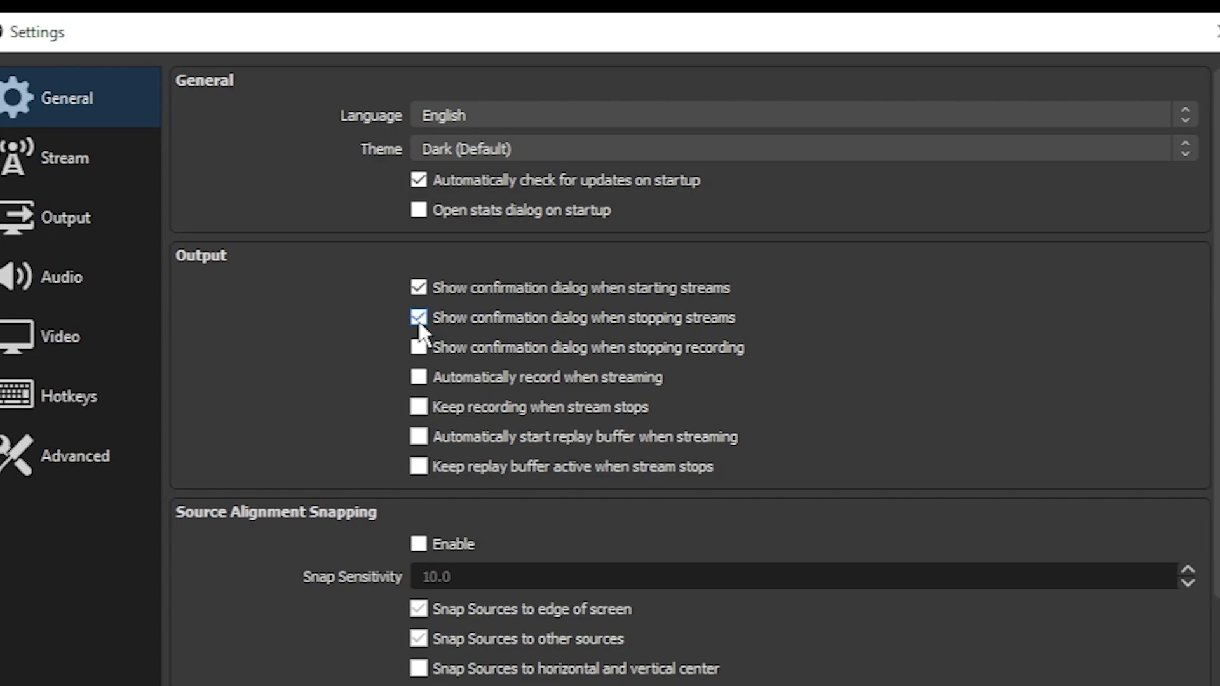
# On the Stream page, replace the custom server with Twitch as the streaming service
pyautogui.click(113, 164)
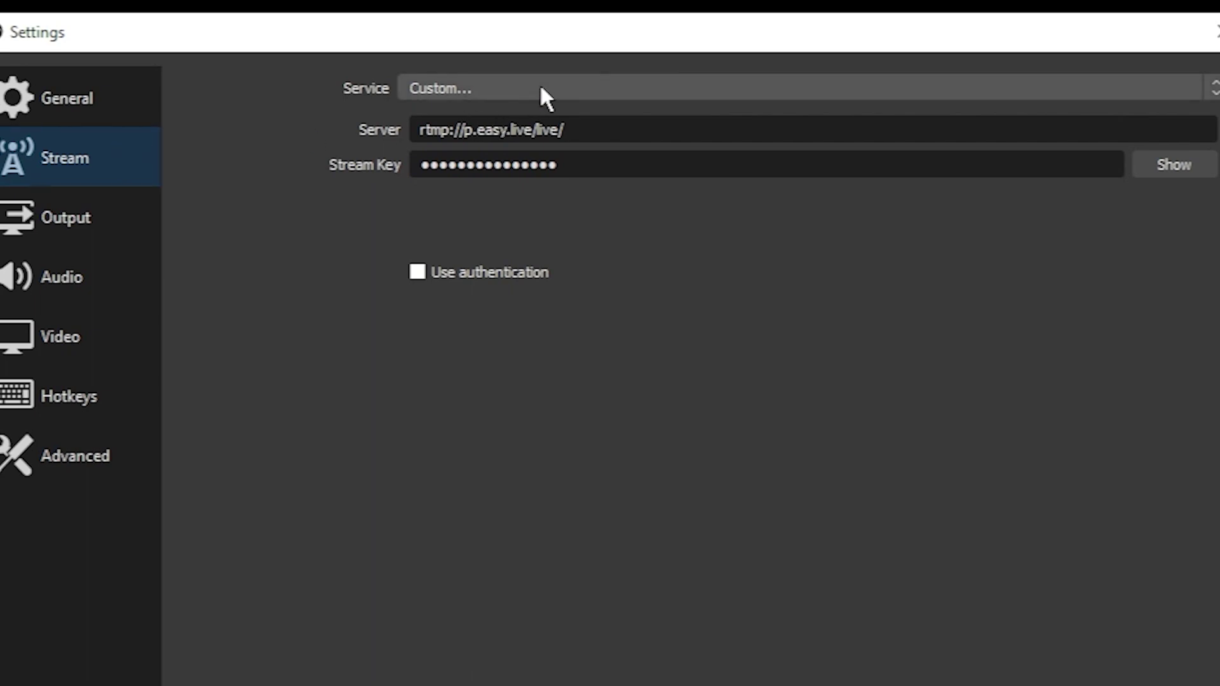
pyautogui.moveTo(564, 130); pyautogui.dragTo(419, 129)
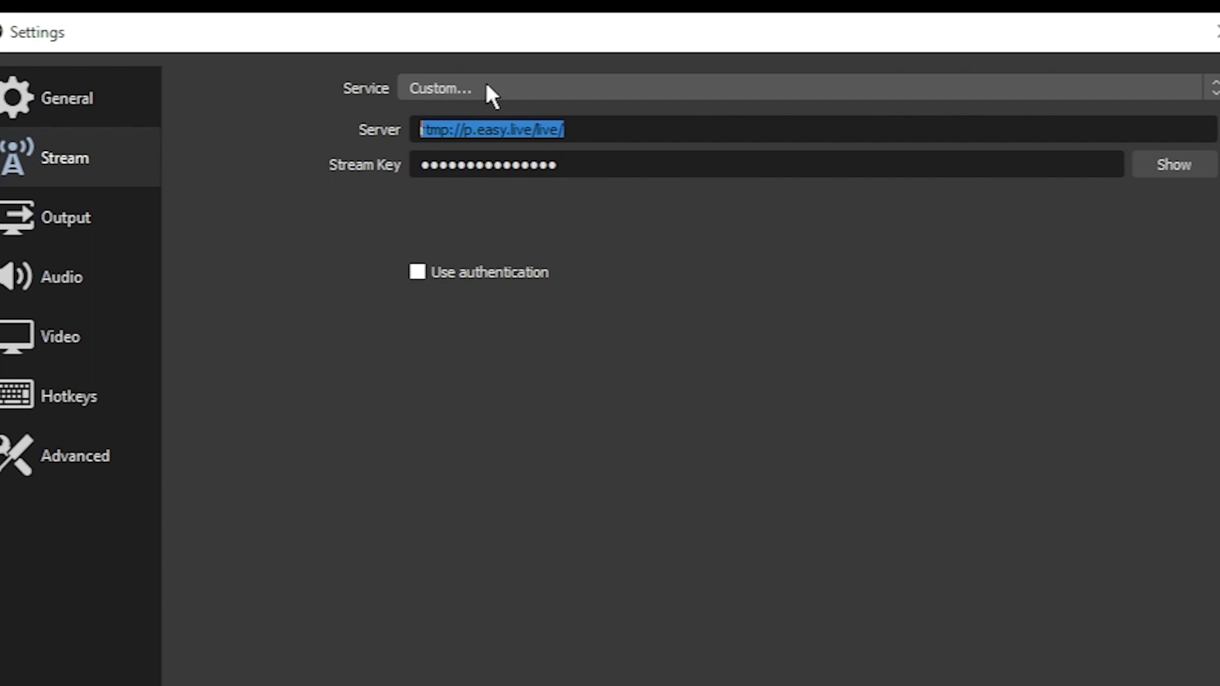
pyautogui.press('Tab')
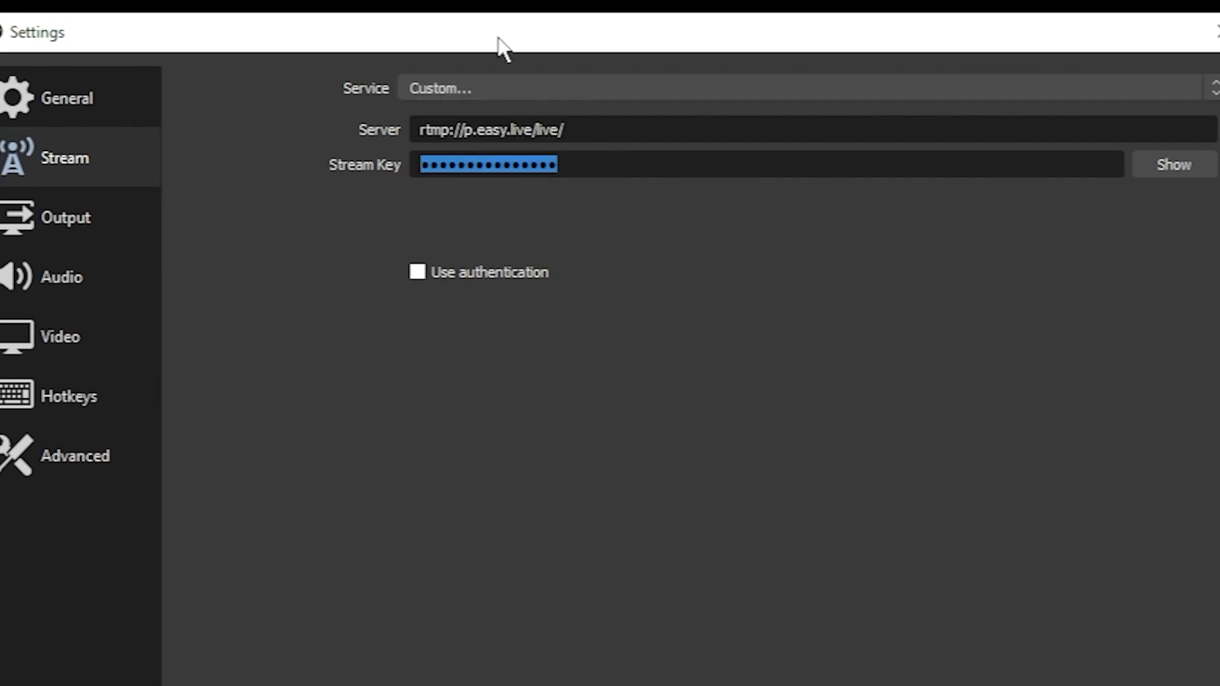
pyautogui.click(525, 88)
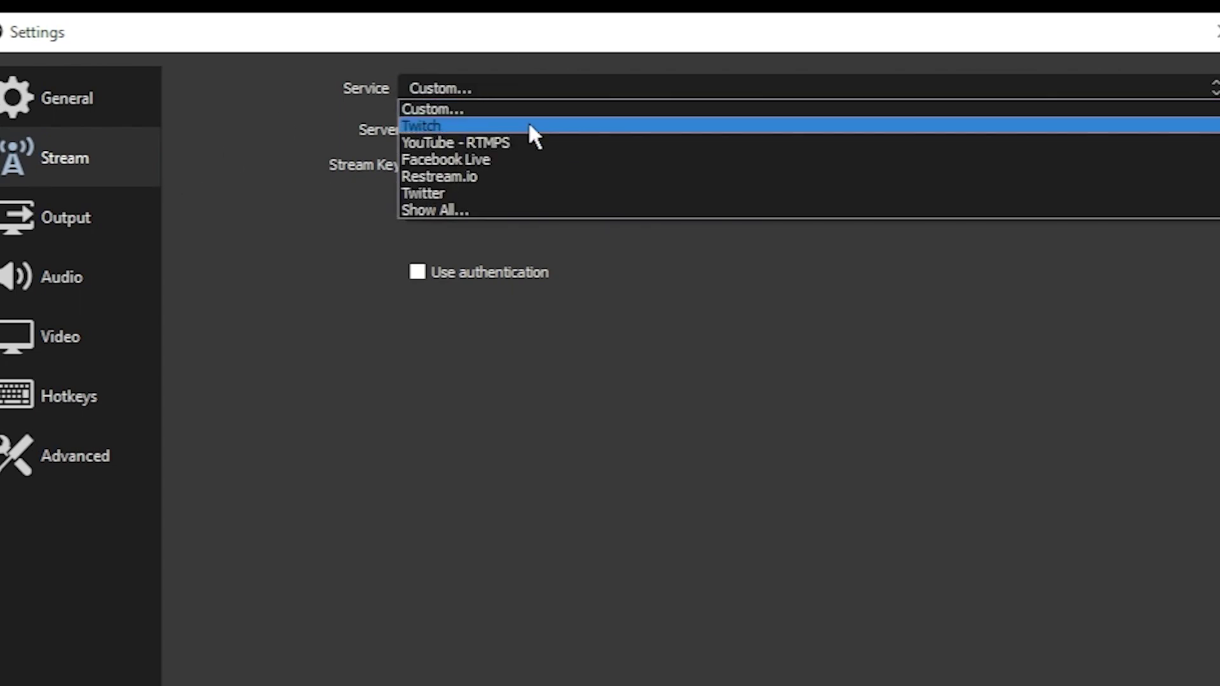
pyautogui.click(462, 133)
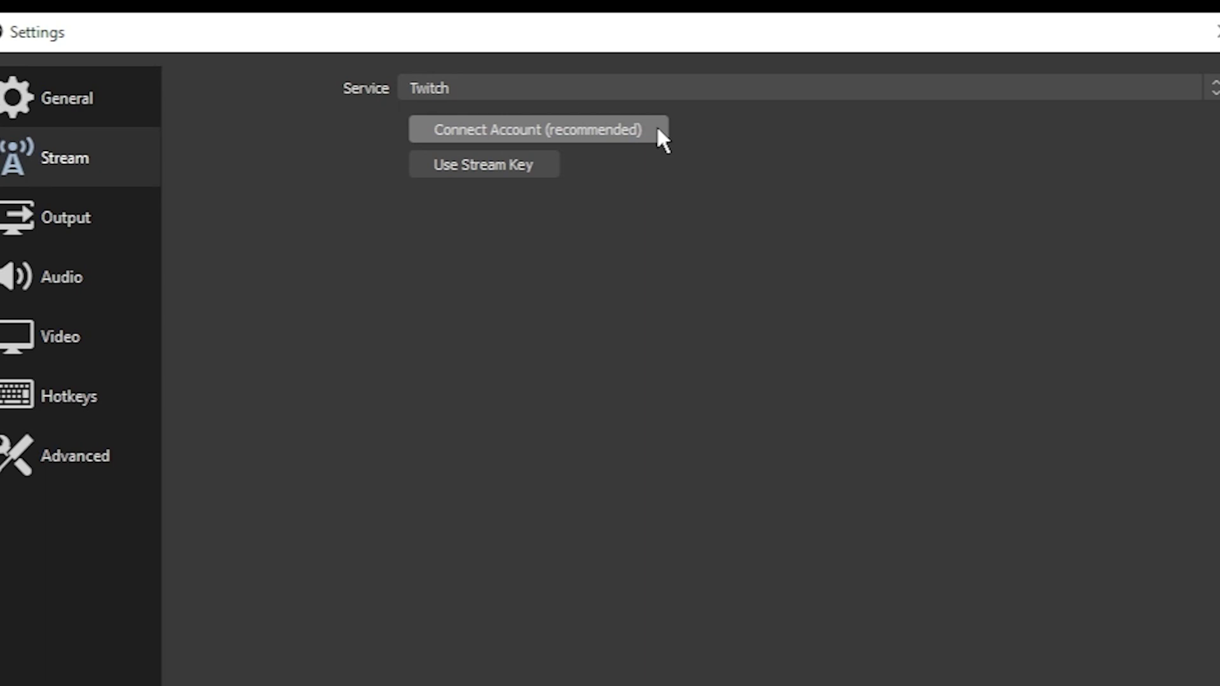
# Switch Output Mode to Advanced, keep the NVENC encoder, and change bitrate from 6000 to 1500 Kbps
pyautogui.click(114, 225)
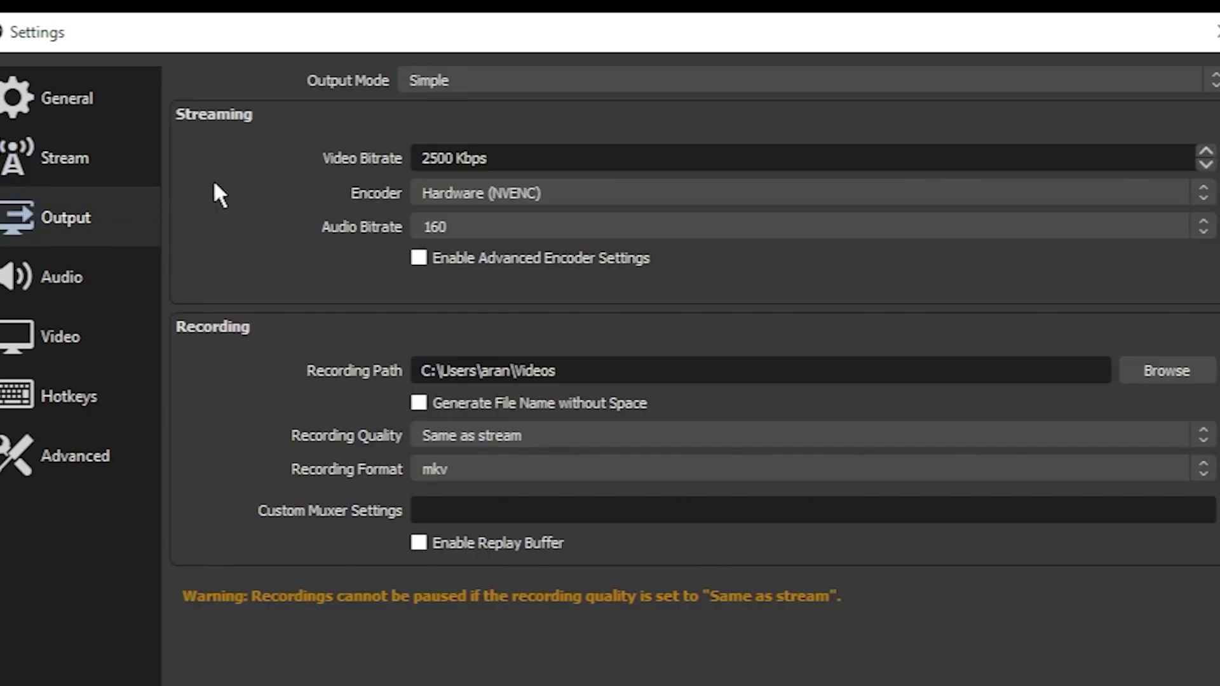
pyautogui.click(473, 81)
pyautogui.click(473, 110)
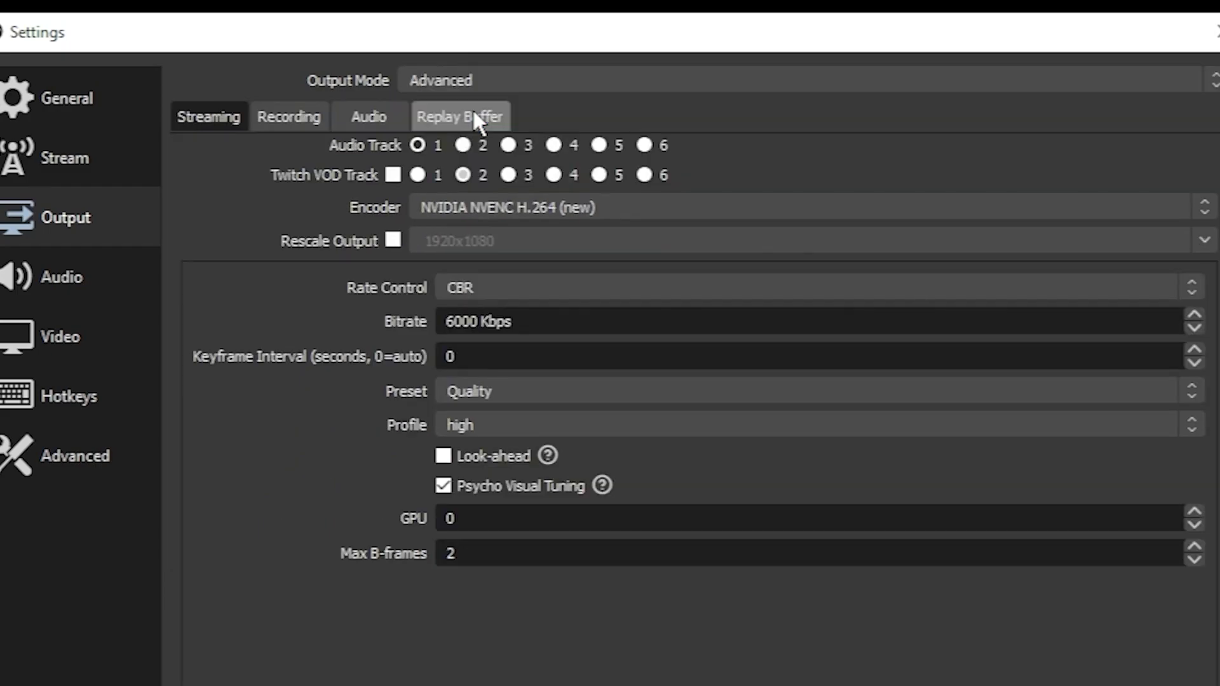
pyautogui.click(470, 208)
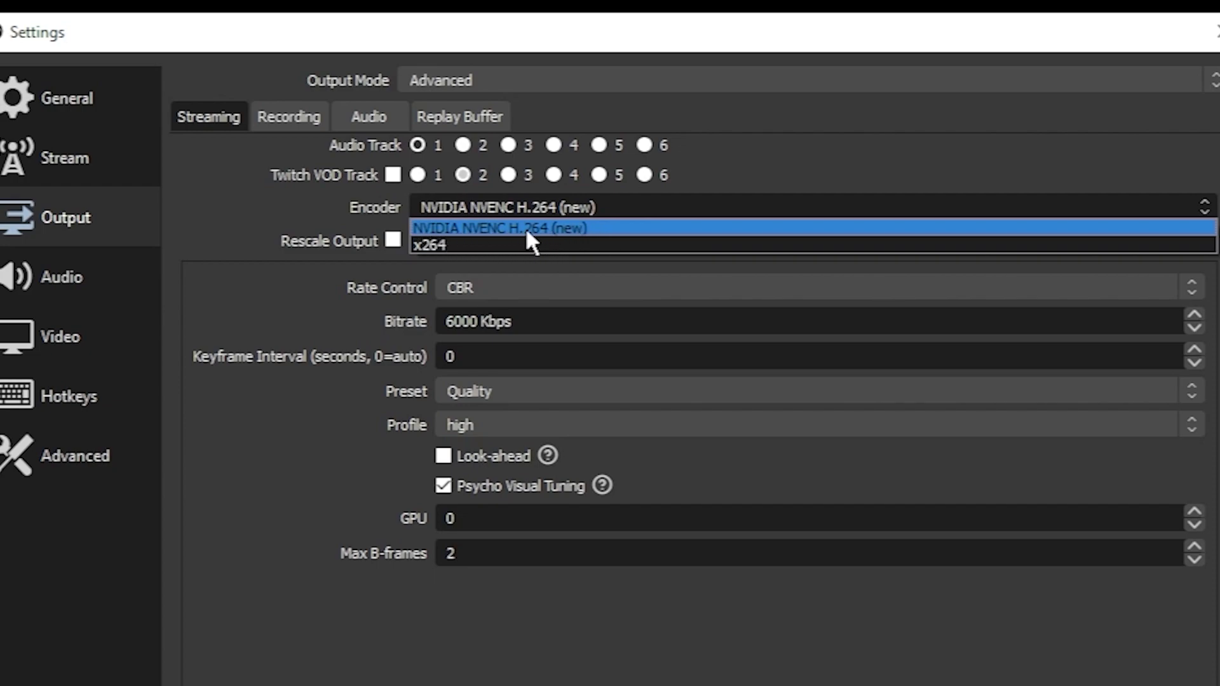
pyautogui.click(649, 230)
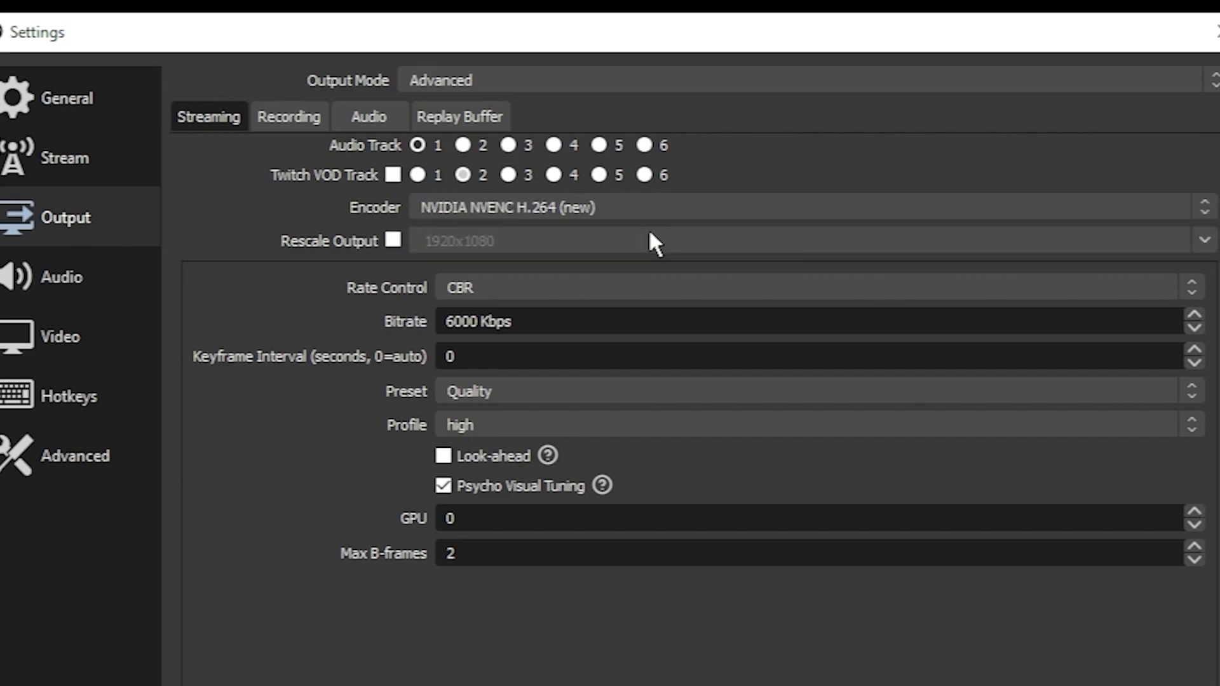
pyautogui.click(630, 208)
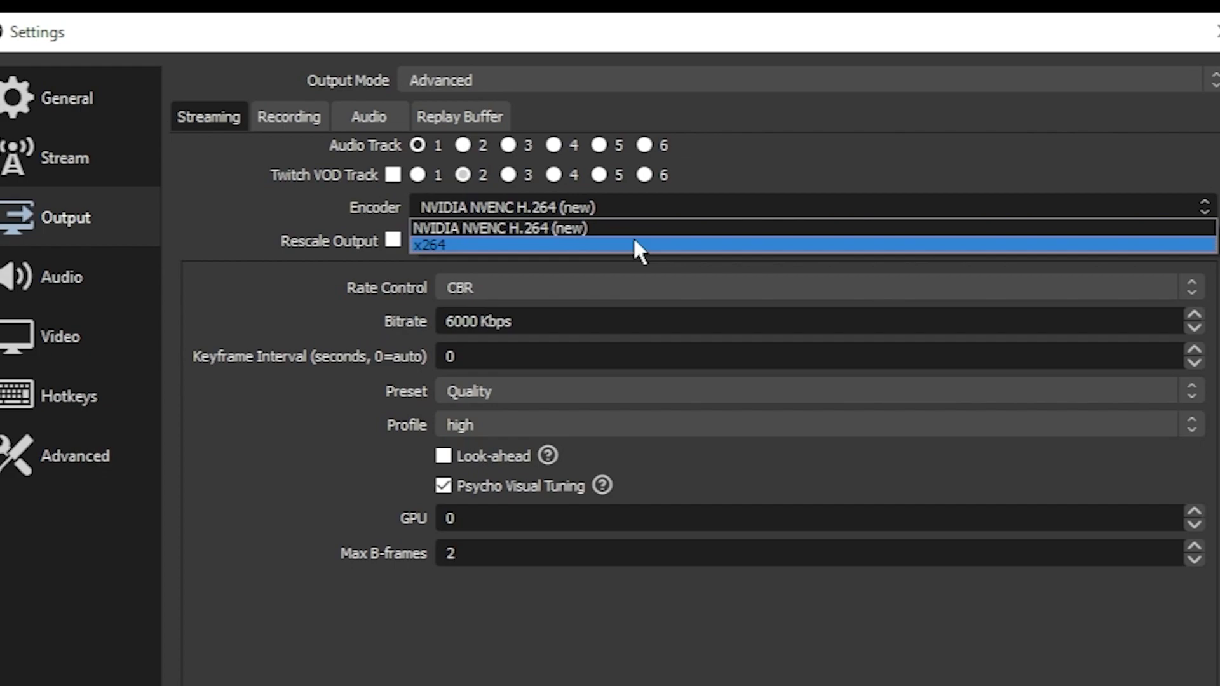
pyautogui.press('Escape')
pyautogui.moveTo(478, 321); pyautogui.dragTo(418, 319)
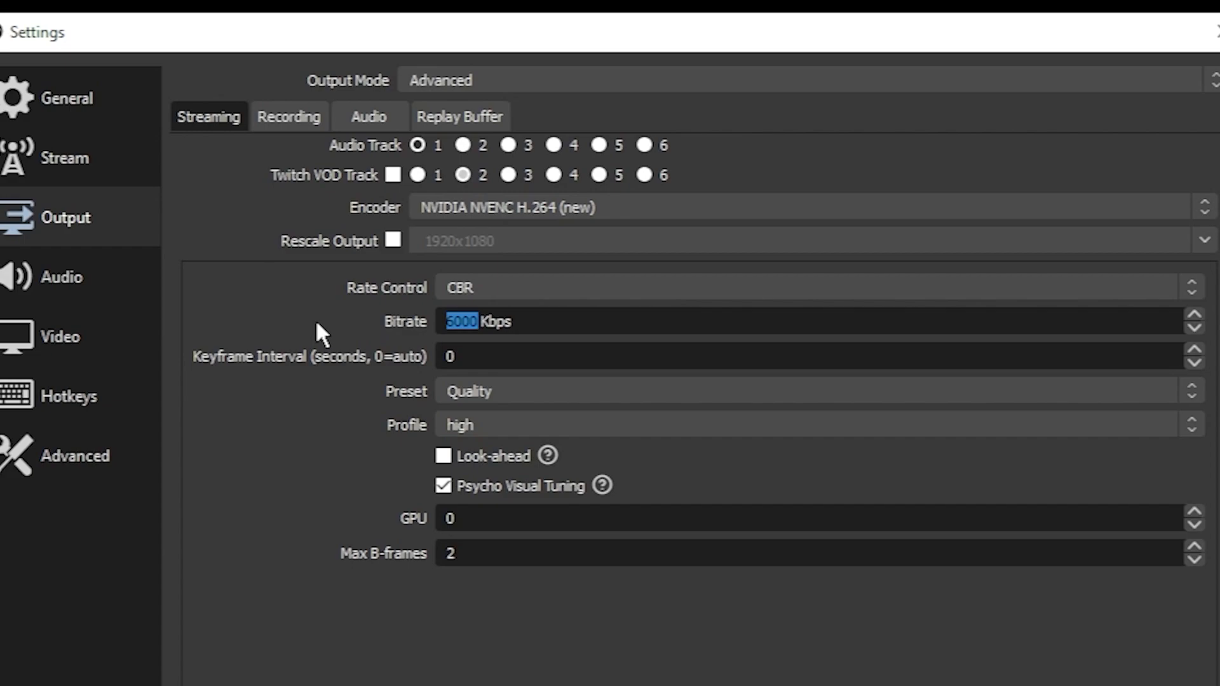
pyautogui.write('1500')
# On the Audio page, keep 48 kHz and Mono, and set the Desktop Audio device to Default
pyautogui.click(89, 270)
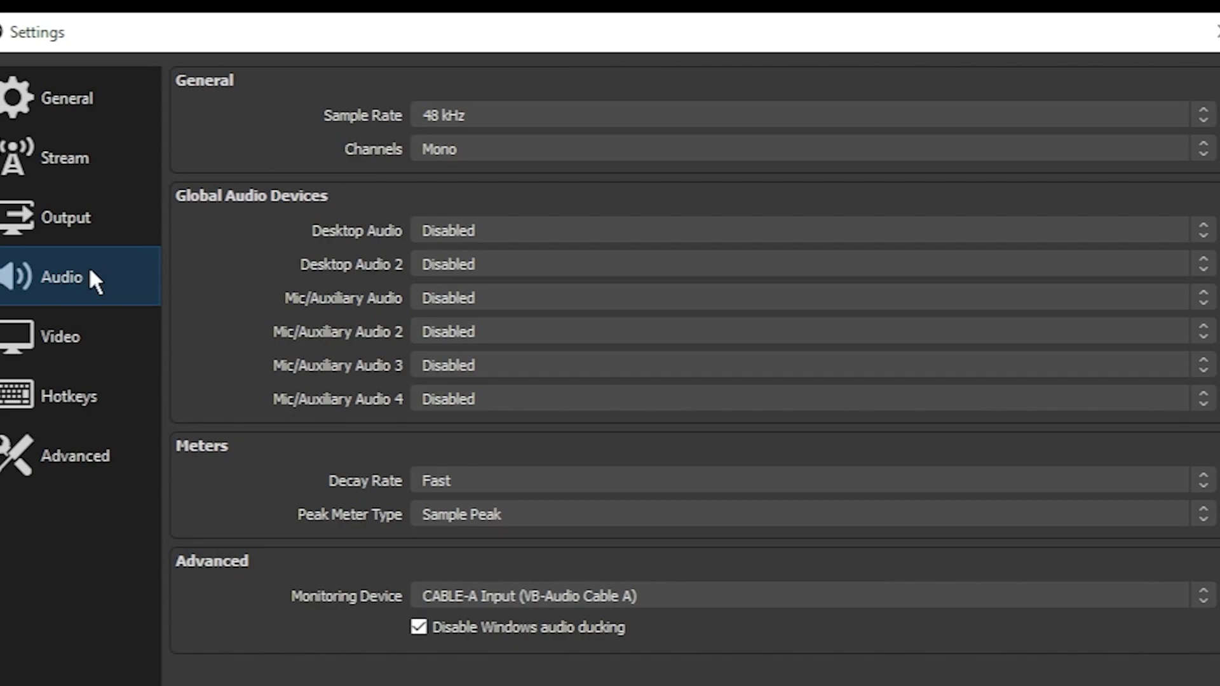
pyautogui.click(478, 117)
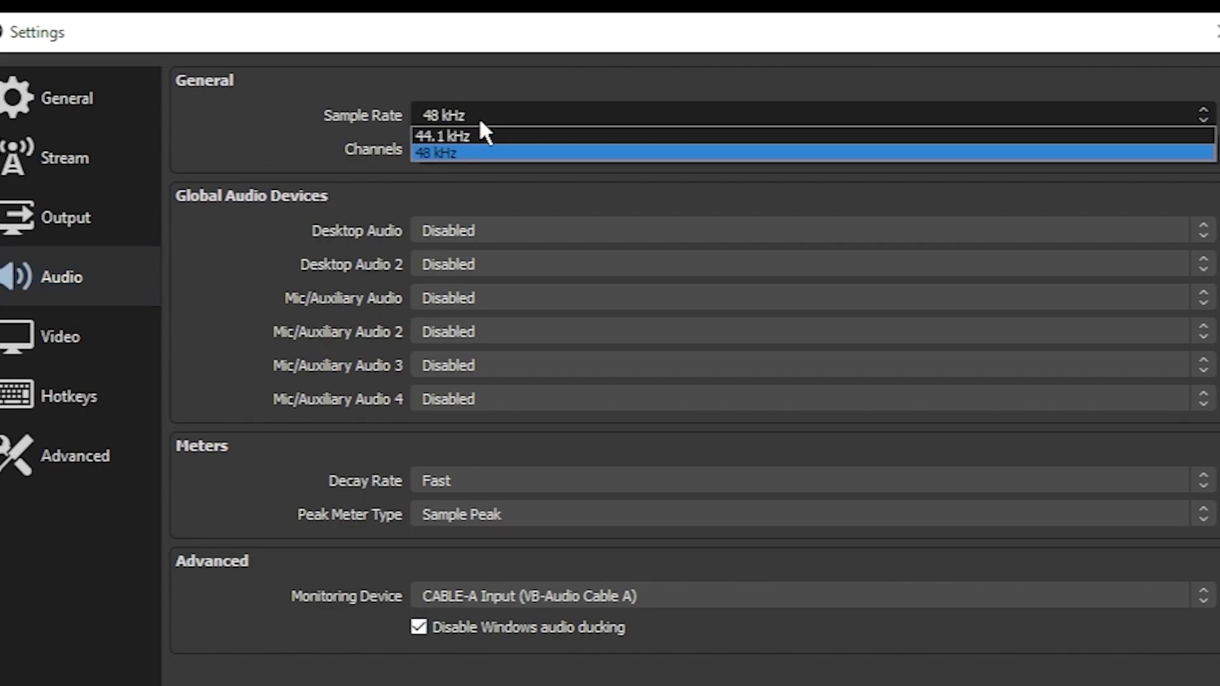
pyautogui.click(484, 153)
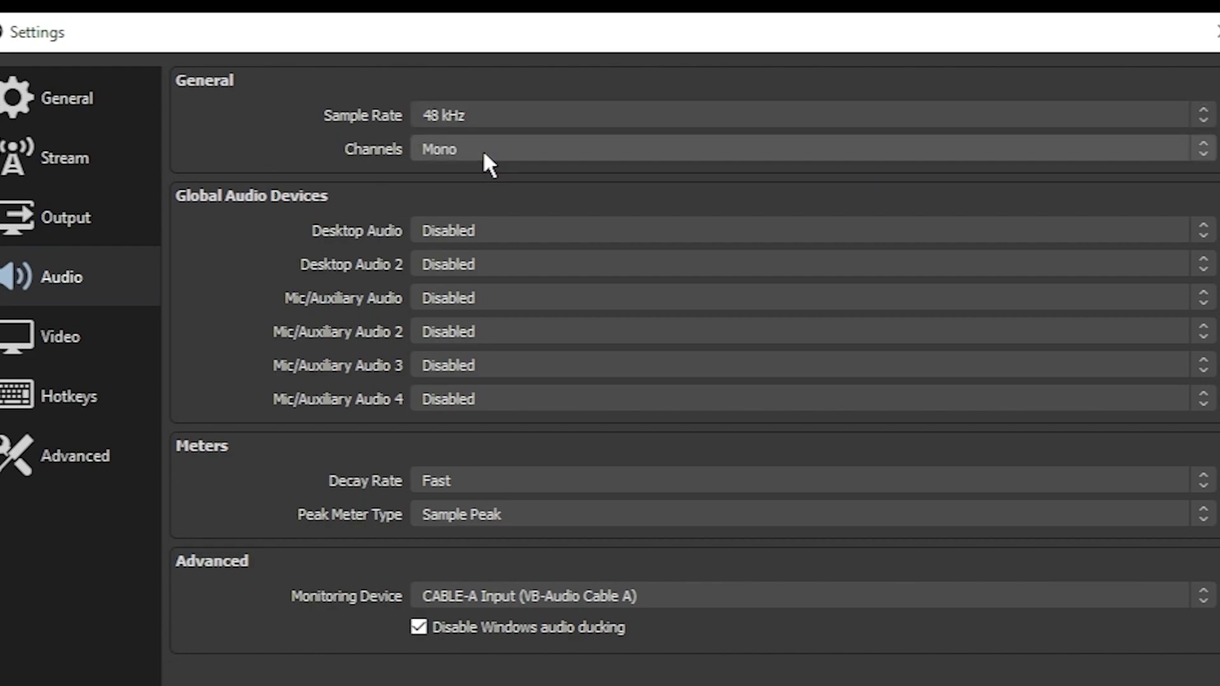
pyautogui.click(483, 153)
pyautogui.click(485, 170)
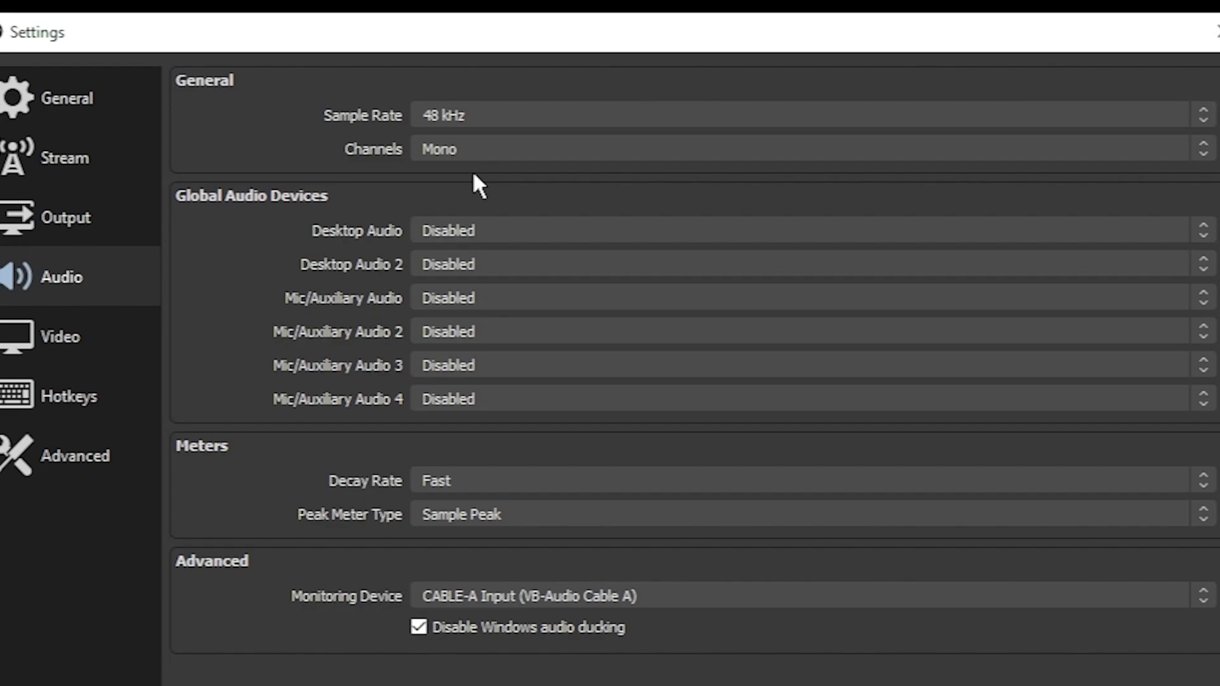
pyautogui.click(509, 229)
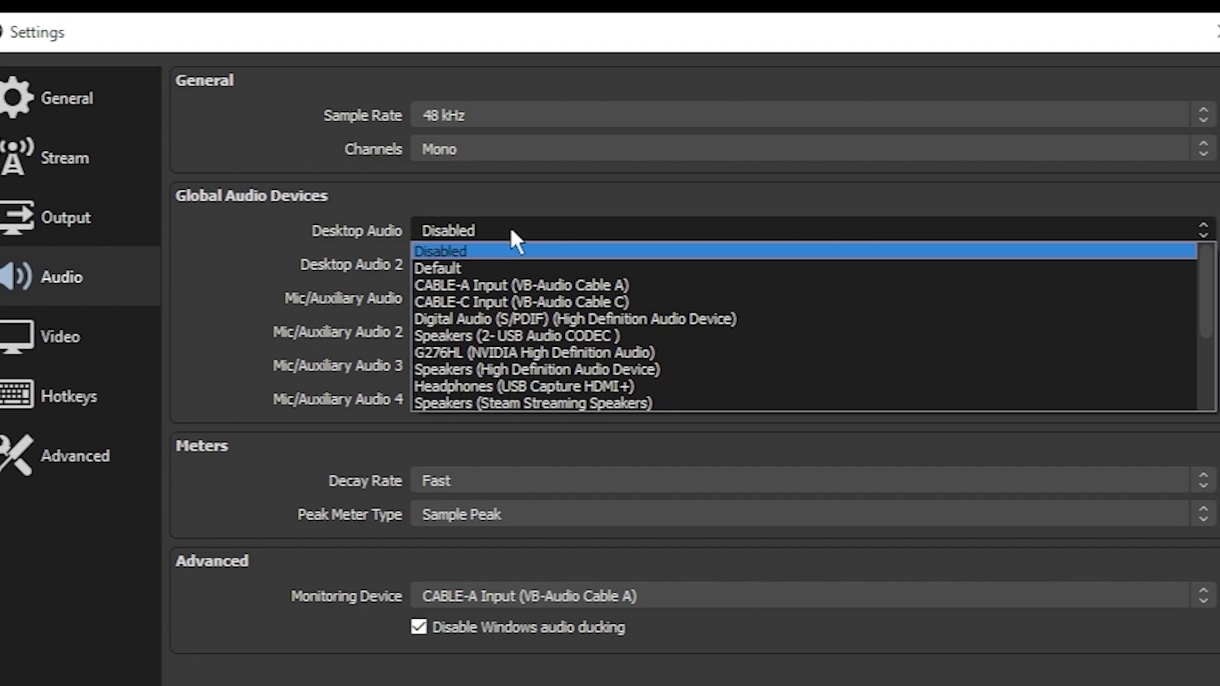
pyautogui.click(505, 267)
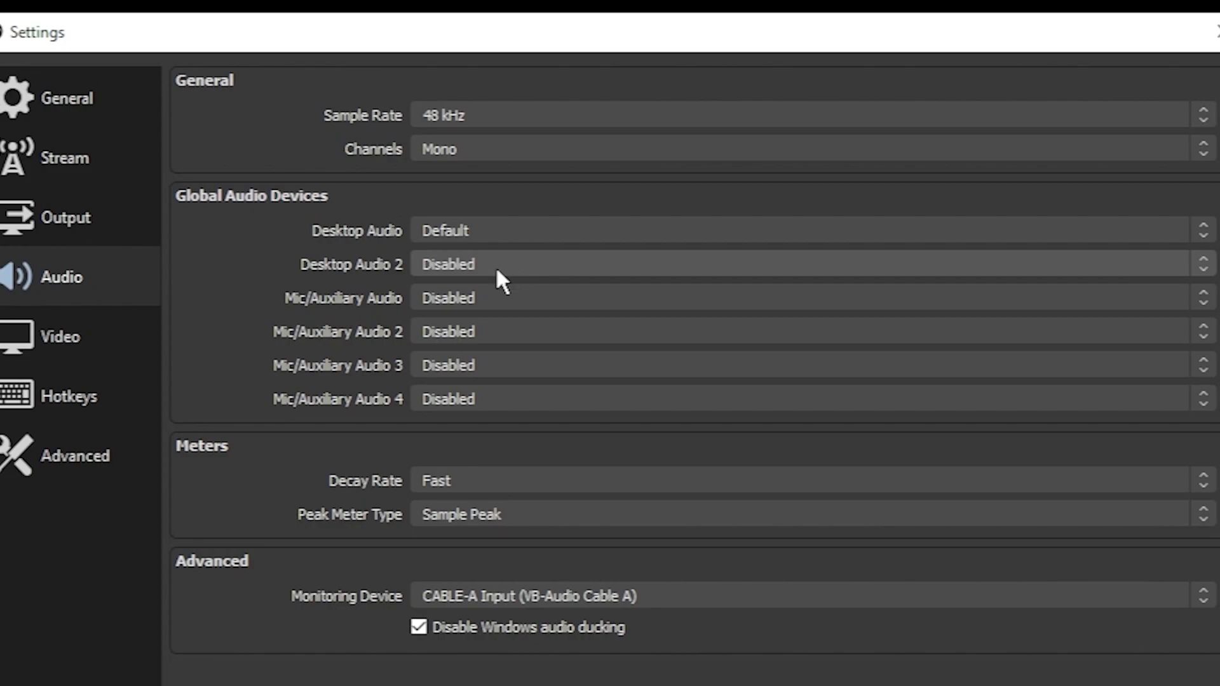
pyautogui.click(463, 298)
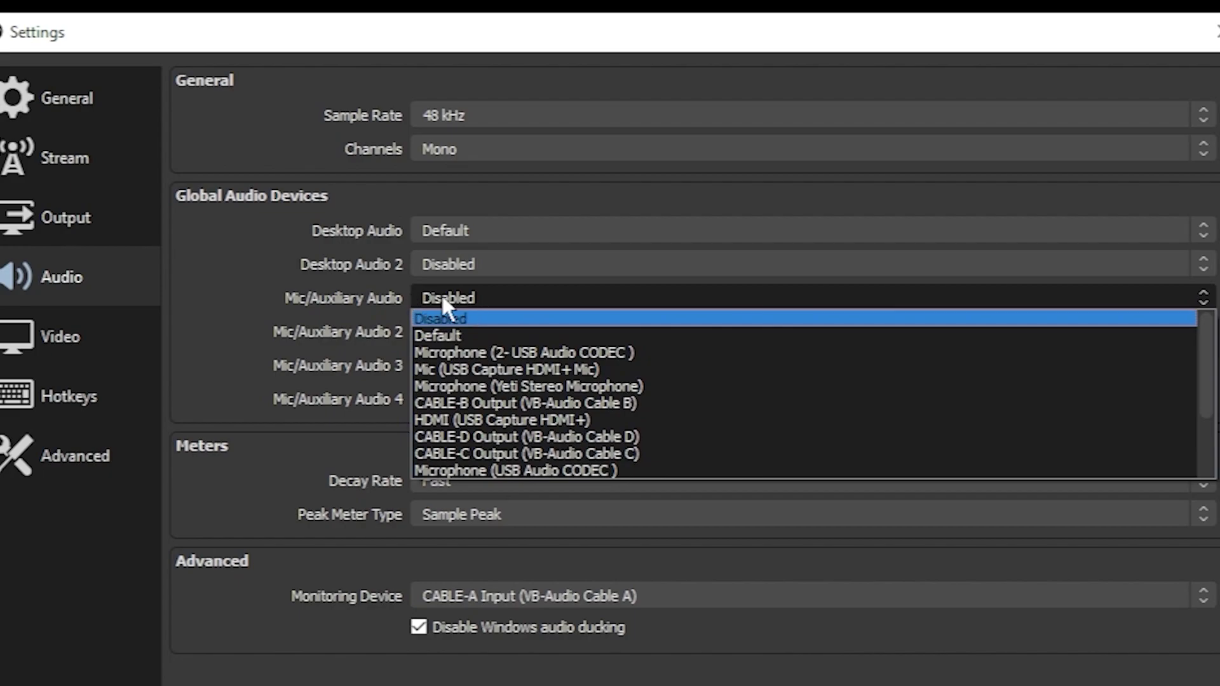
# Keep base and output resolutions at 1920x1080 and change the frame rate from 60 to 30 FPS
pyautogui.click(85, 337)
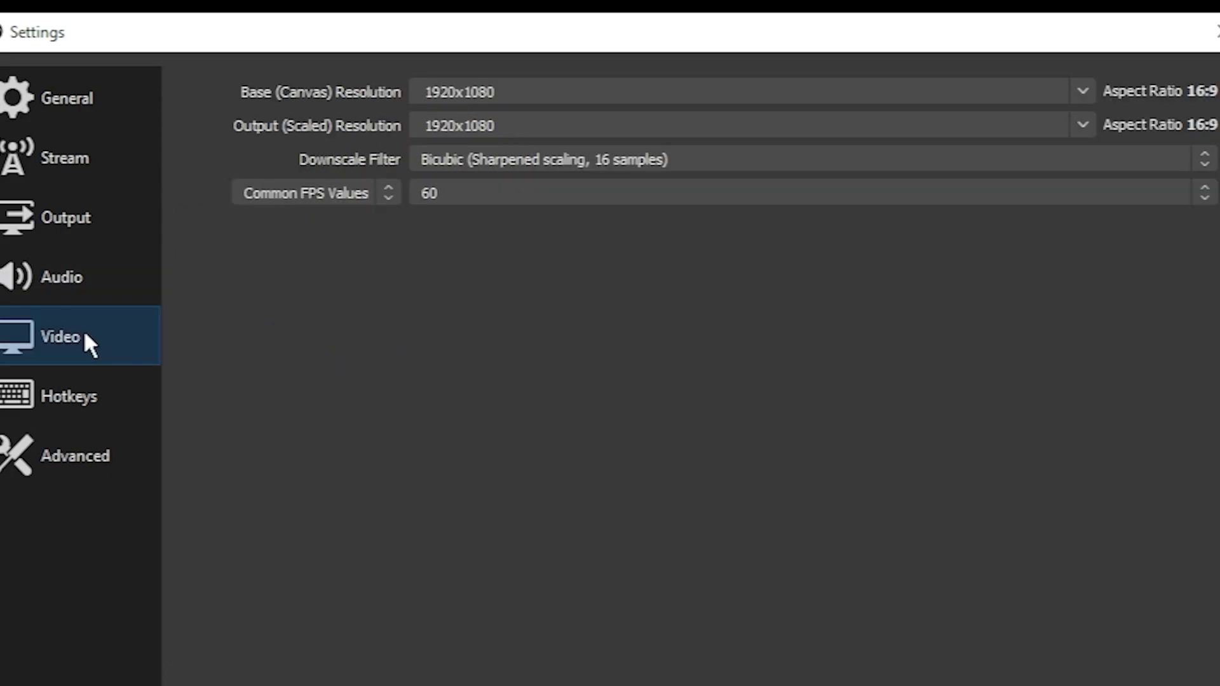
pyautogui.click(589, 94)
pyautogui.moveTo(590, 94); pyautogui.dragTo(286, 100)
pyautogui.moveTo(530, 128); pyautogui.dragTo(280, 130)
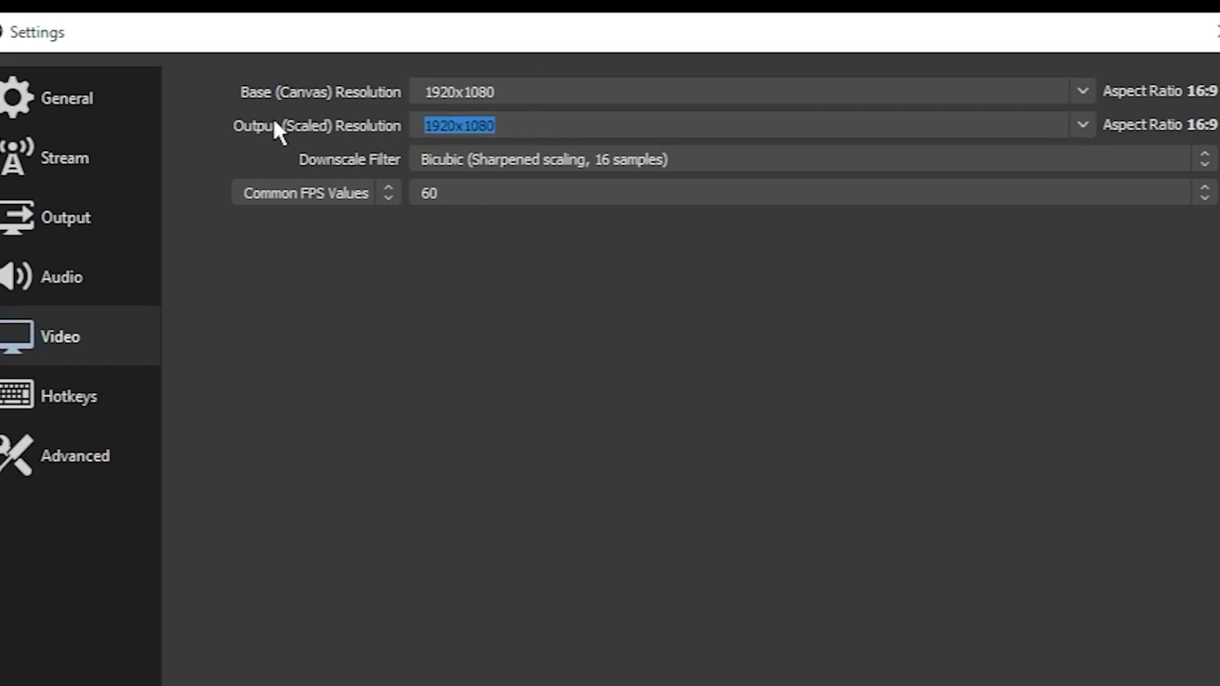
pyautogui.click(1085, 89)
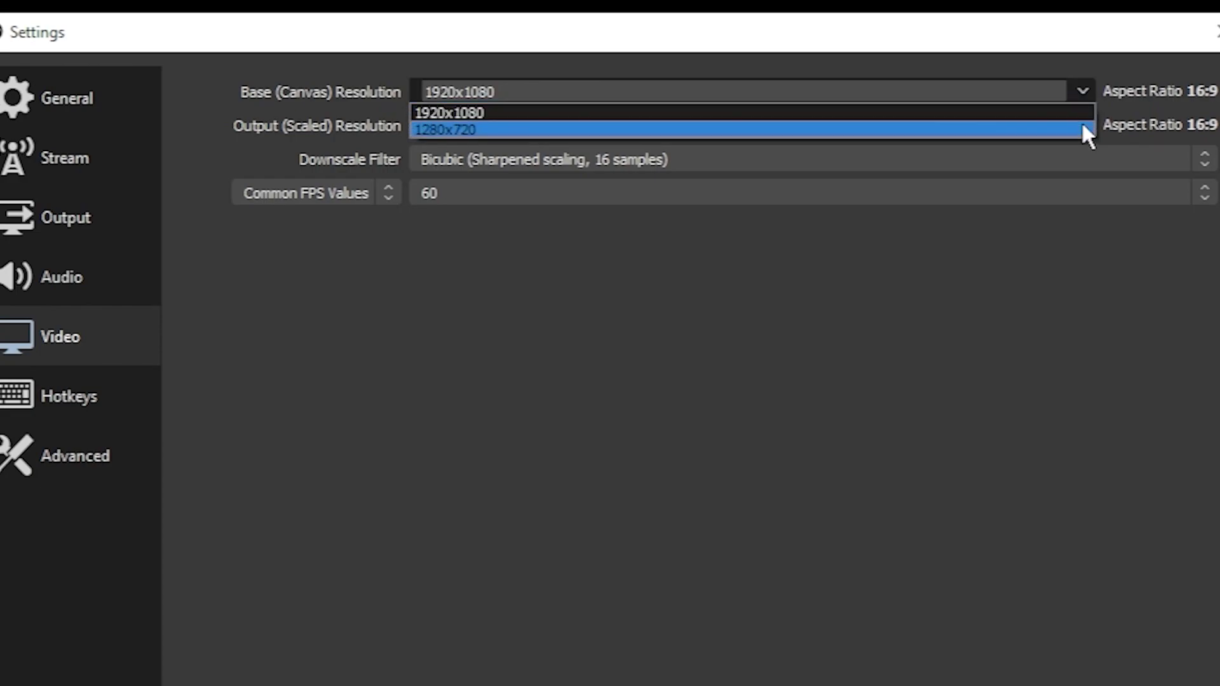
pyautogui.click(1082, 113)
pyautogui.click(1087, 126)
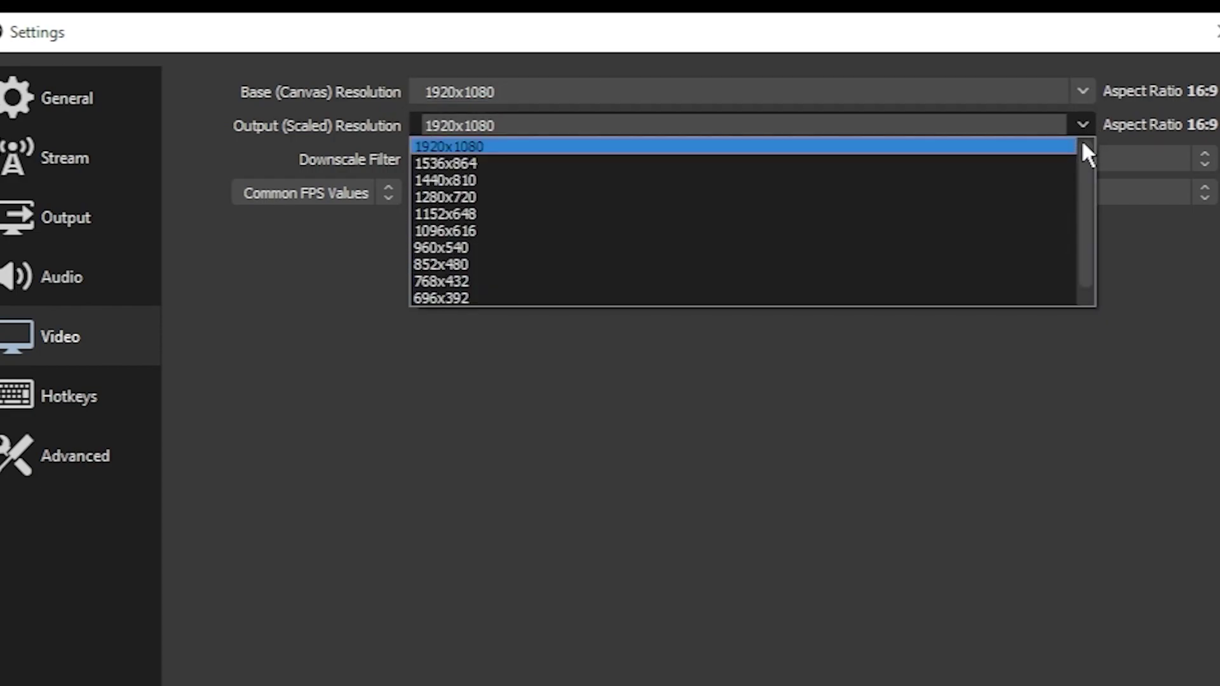
pyautogui.click(1082, 146)
pyautogui.click(471, 192)
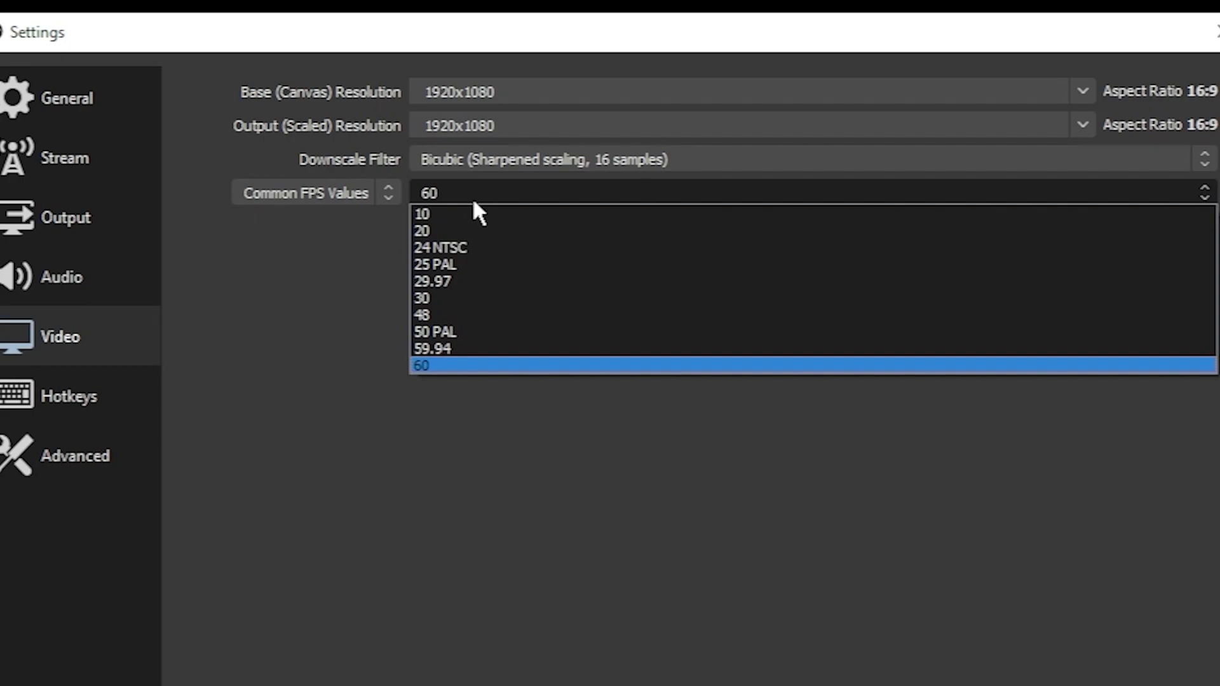
pyautogui.click(429, 299)
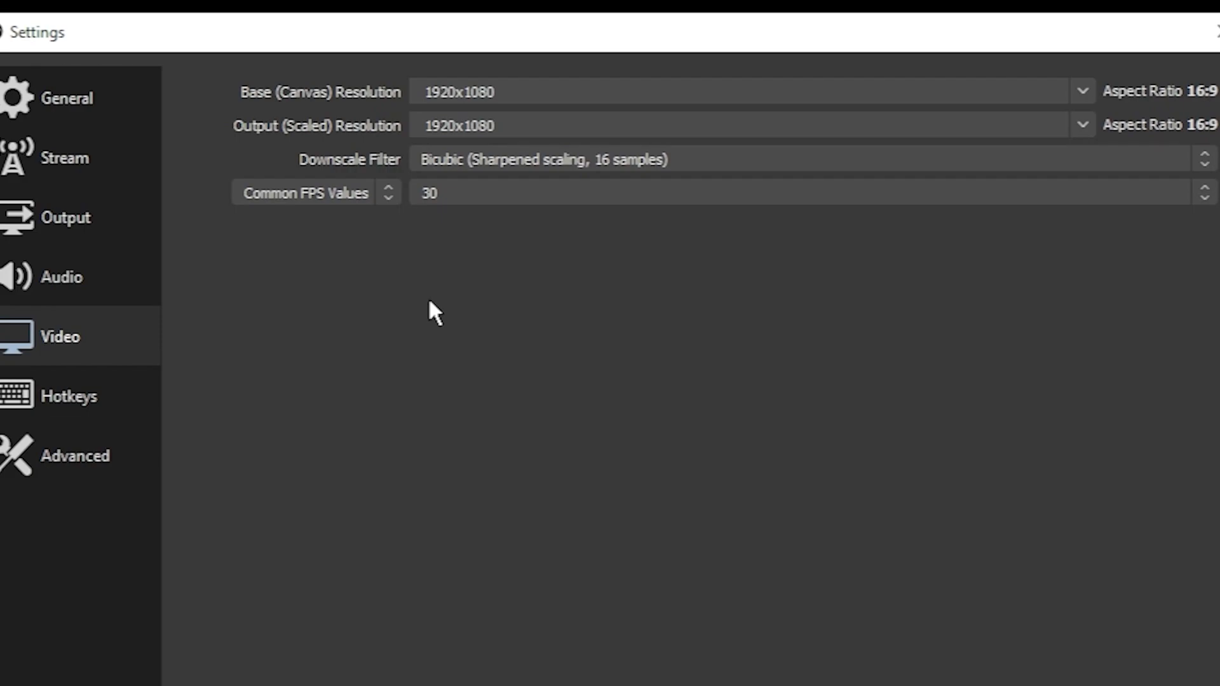
# Leave Advanced process priority on Above Normal, then apply and close Settings
pyautogui.click(127, 461)
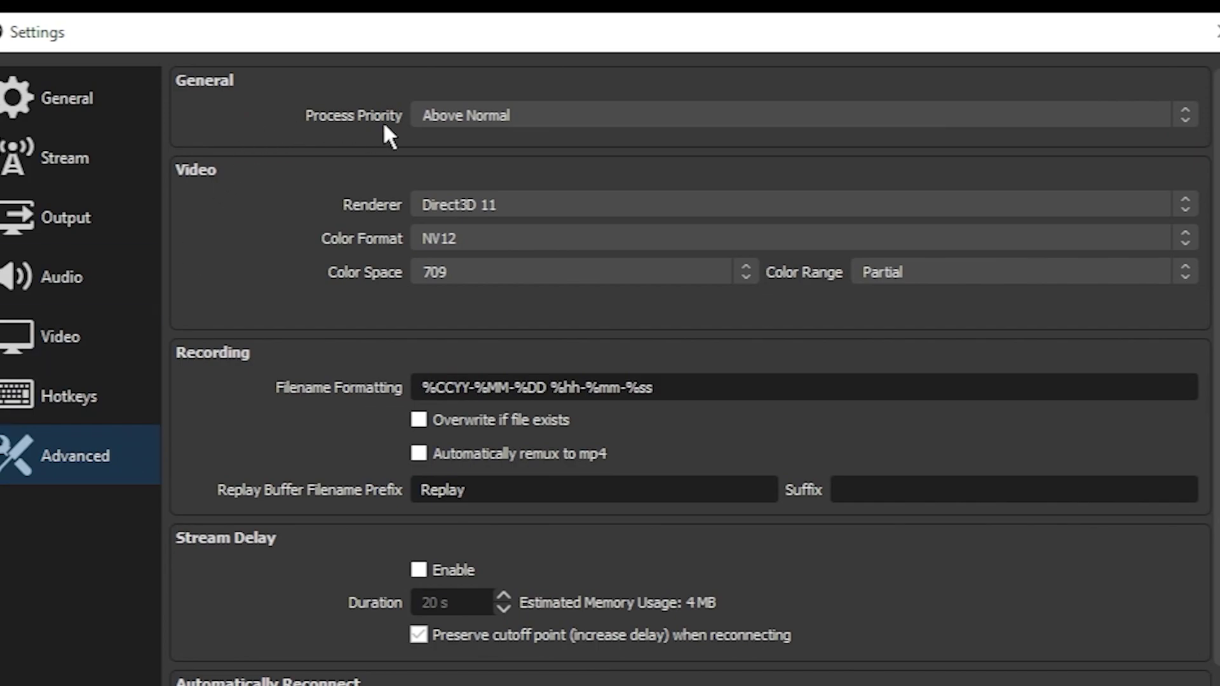
pyautogui.click(495, 117)
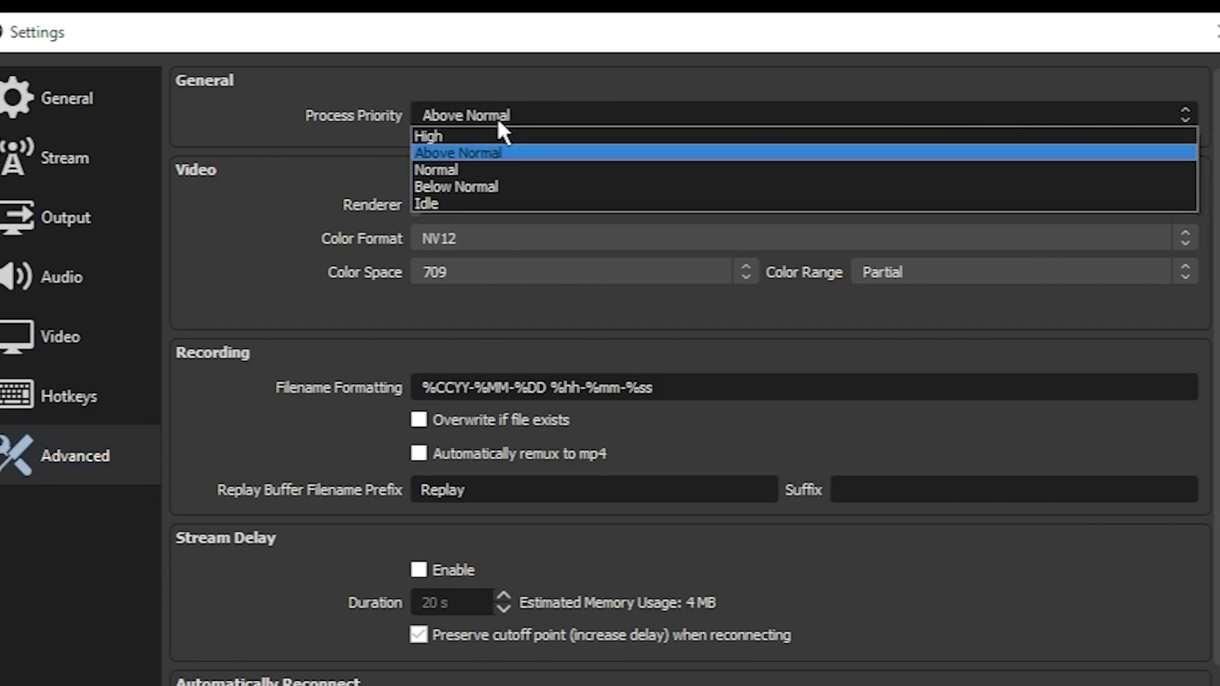
pyautogui.click(496, 151)
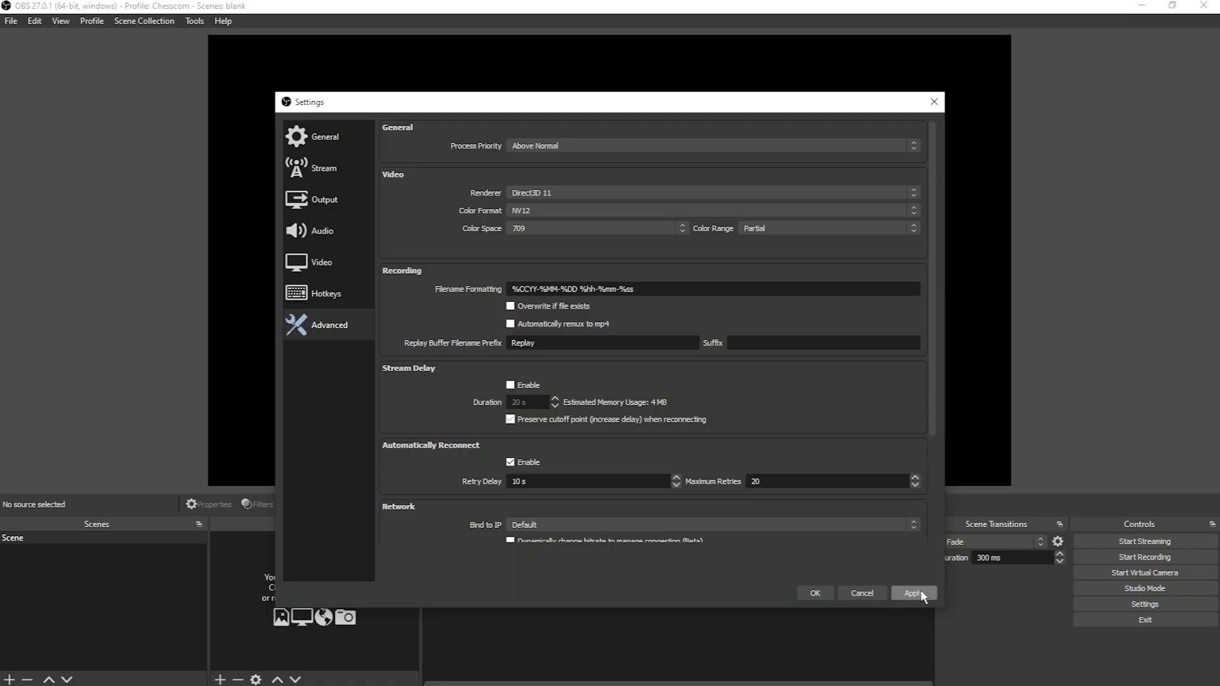
pyautogui.click(913, 593)
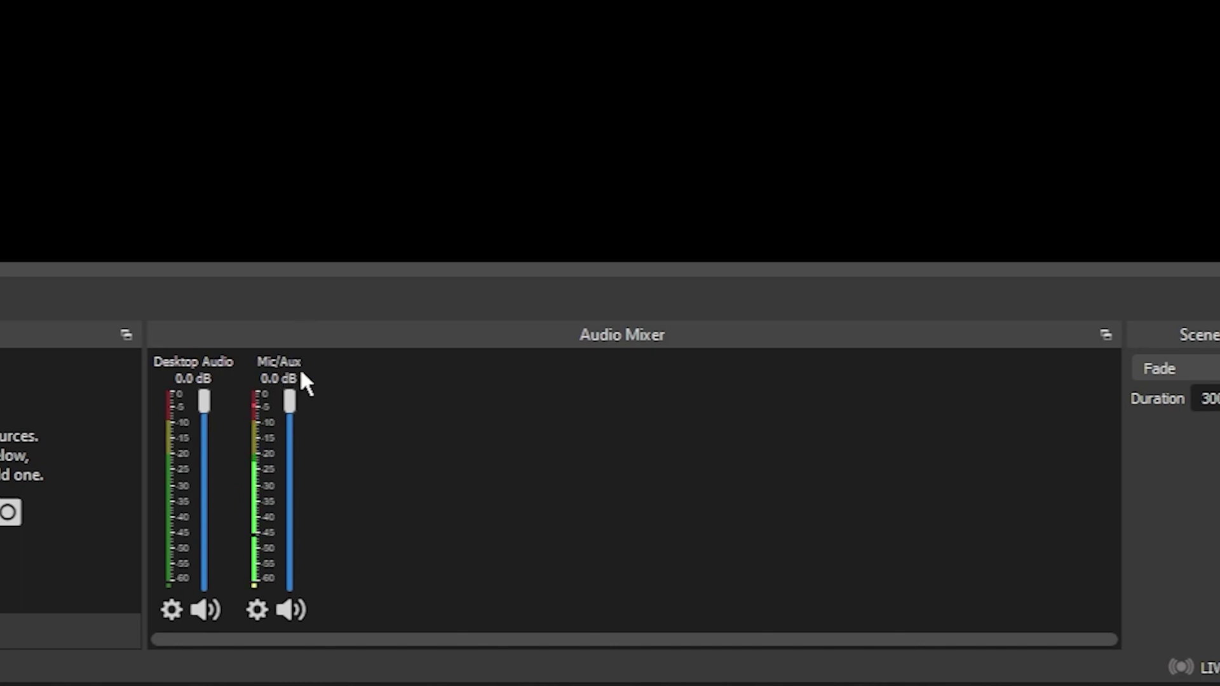
# Pull the Mic/Aux fader down from 0.0 dB to -3.1 dB
pyautogui.moveTo(290, 401); pyautogui.dragTo(299, 426)
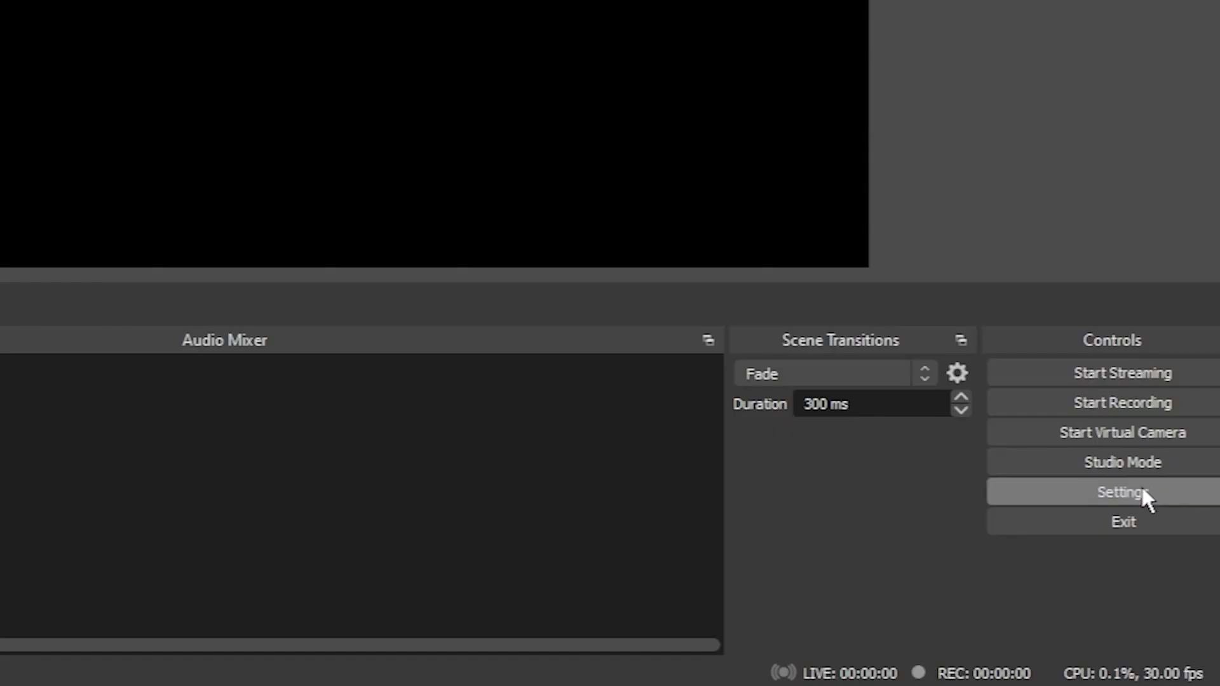
pyautogui.click(1146, 604)
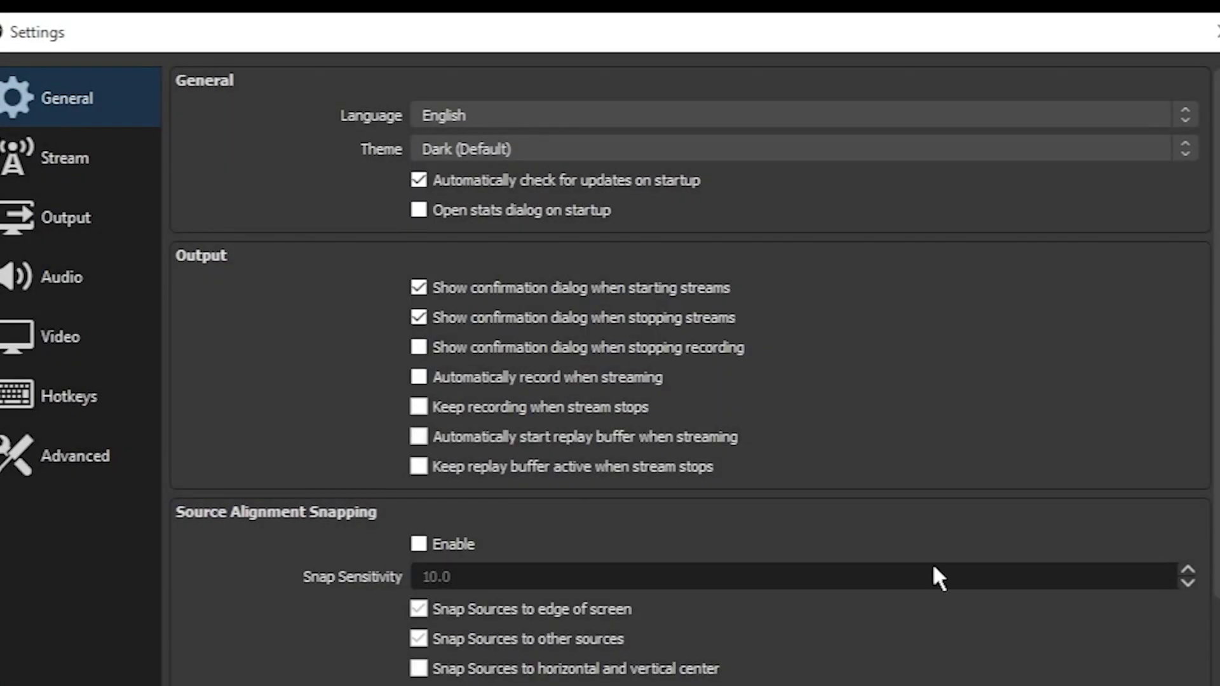
pyautogui.click(19, 222)
pyautogui.click(279, 120)
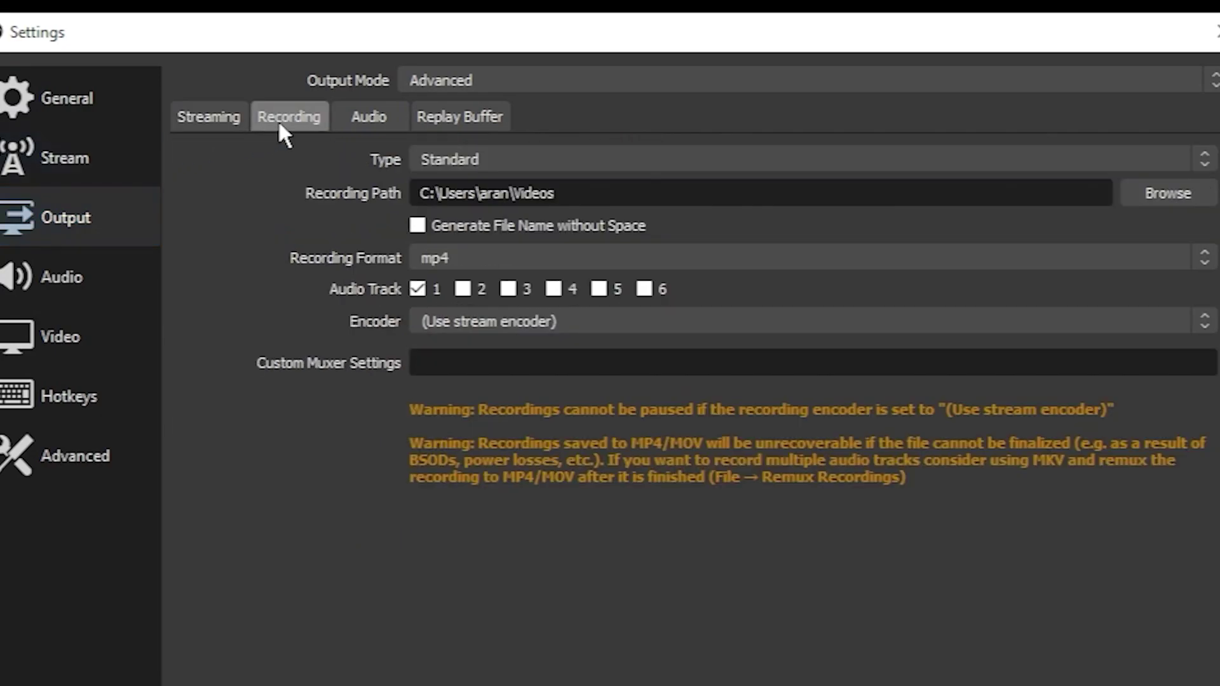
pyautogui.click(593, 184)
pyautogui.moveTo(592, 184); pyautogui.dragTo(298, 187)
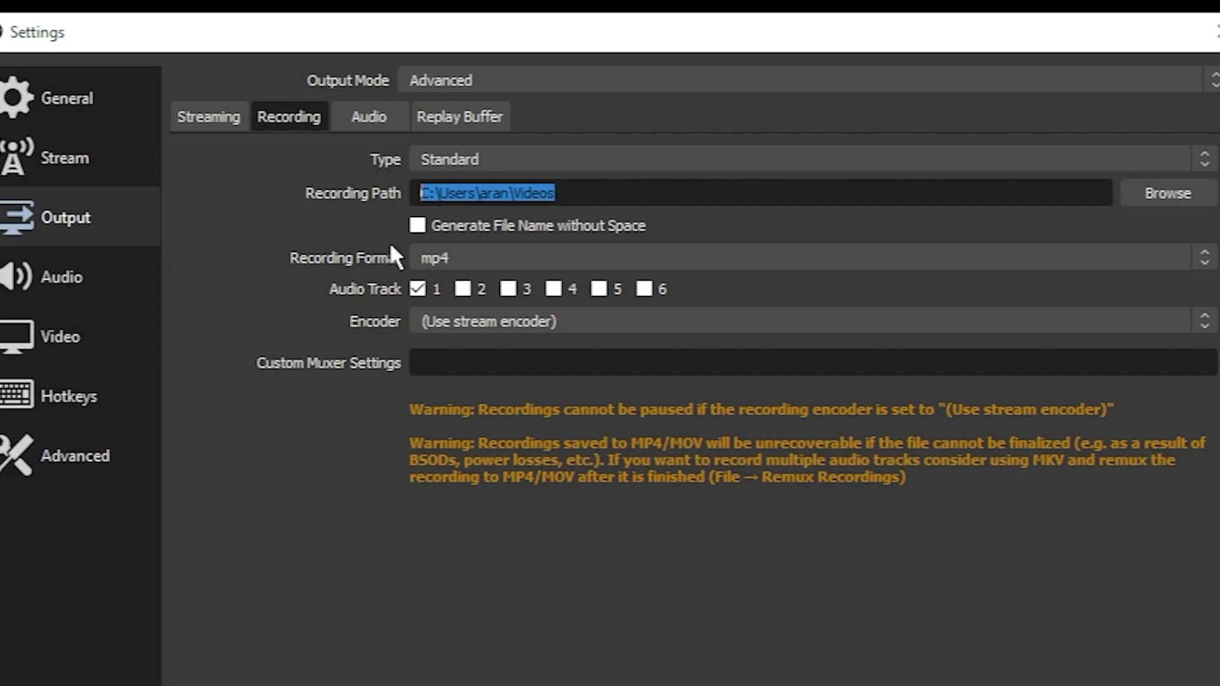
pyautogui.click(495, 258)
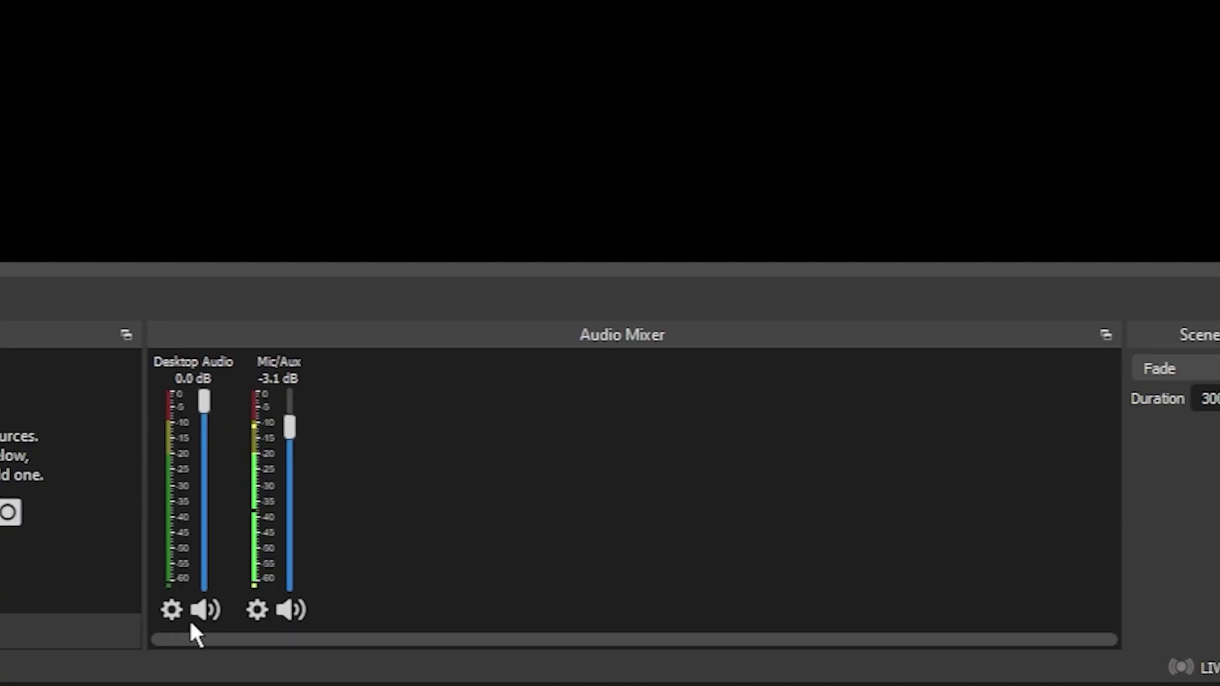
# Lower the Desktop Audio fader, then mute both the Desktop Audio and Mic/Aux channels
pyautogui.moveTo(213, 406); pyautogui.dragTo(258, 243)
pyautogui.click(211, 613)
pyautogui.click(289, 608)
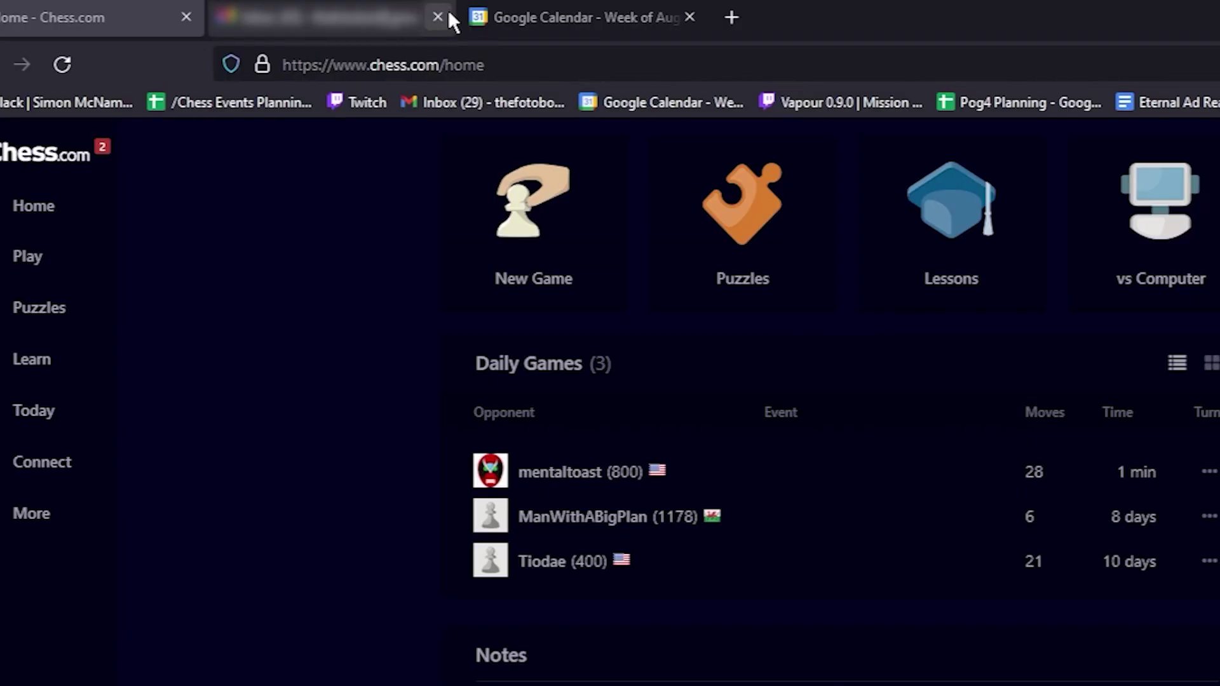
# Close the two extra browser tabs, open Chess.com's Play Online board, and switch back to OBS
pyautogui.click(437, 17)
pyautogui.click(447, 16)
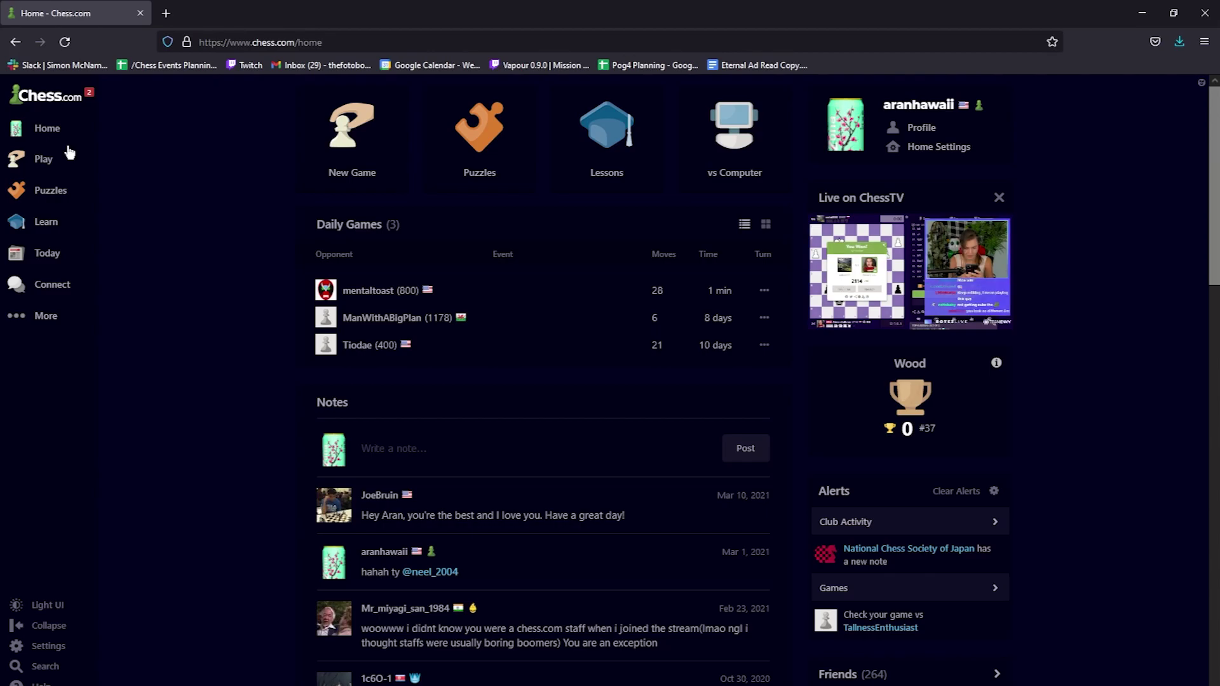
pyautogui.click(44, 159)
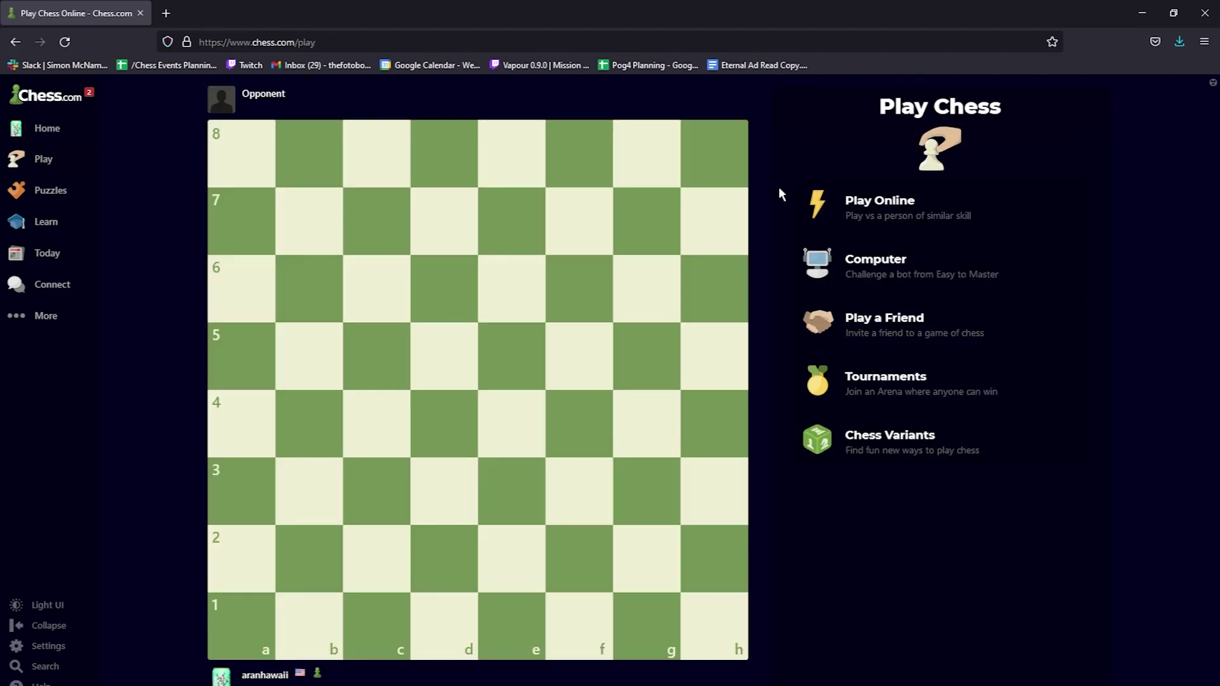
pyautogui.click(911, 210)
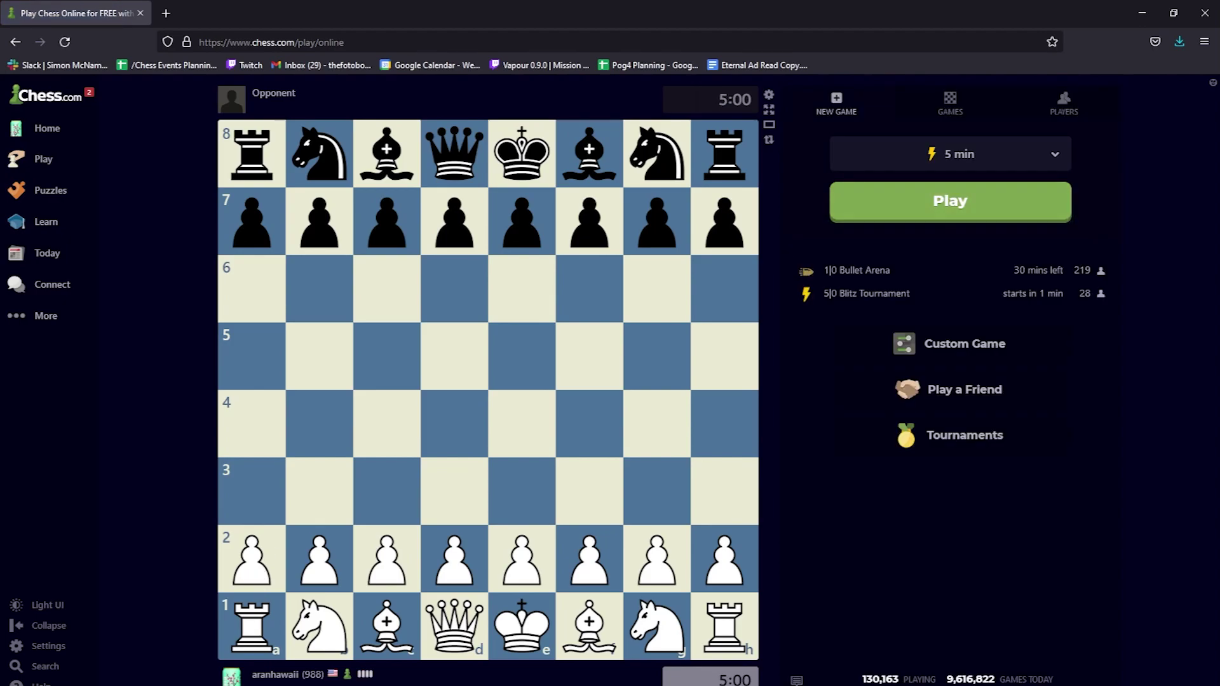
pyautogui.click(154, 661)
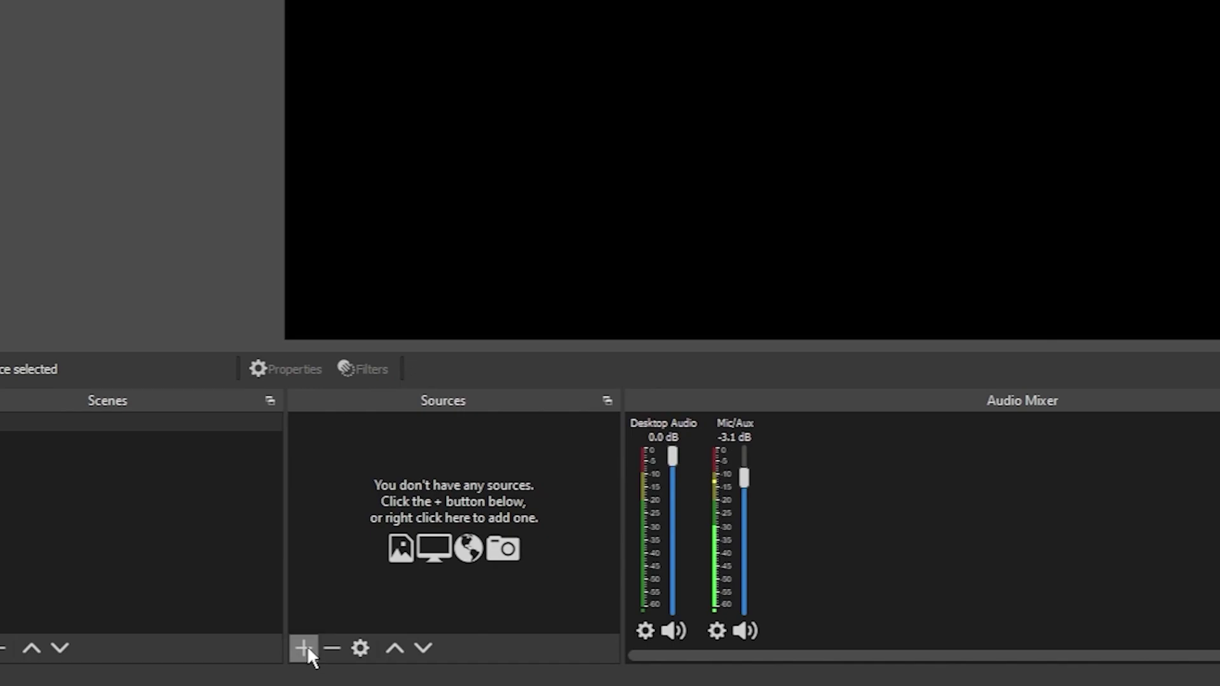
# Add a Window Capture source named 'live chess' capturing the Firefox Chess.com window
pyautogui.click(307, 647)
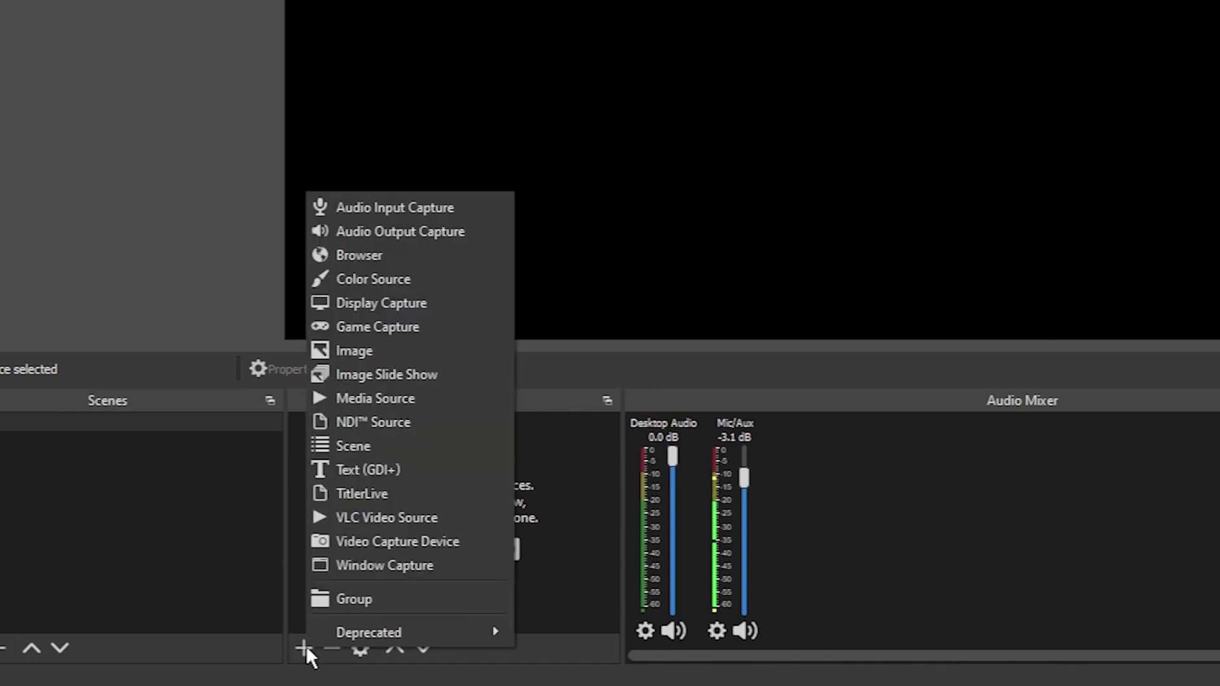
pyautogui.click(357, 566)
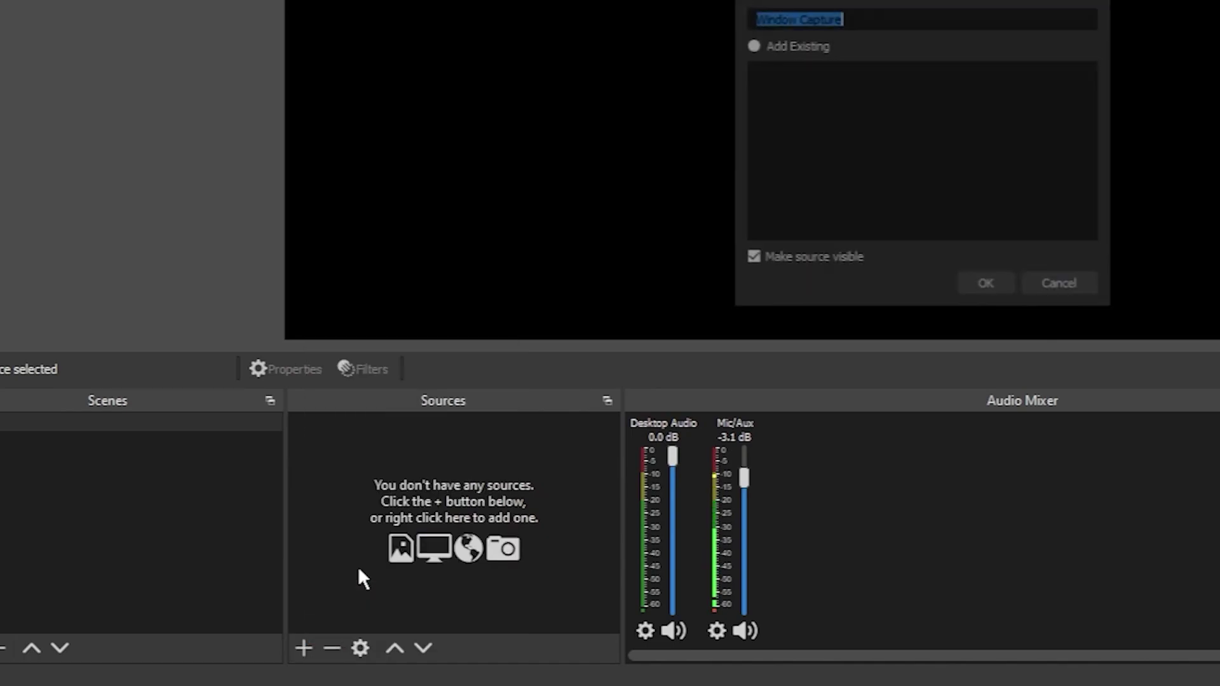
pyautogui.write('l')
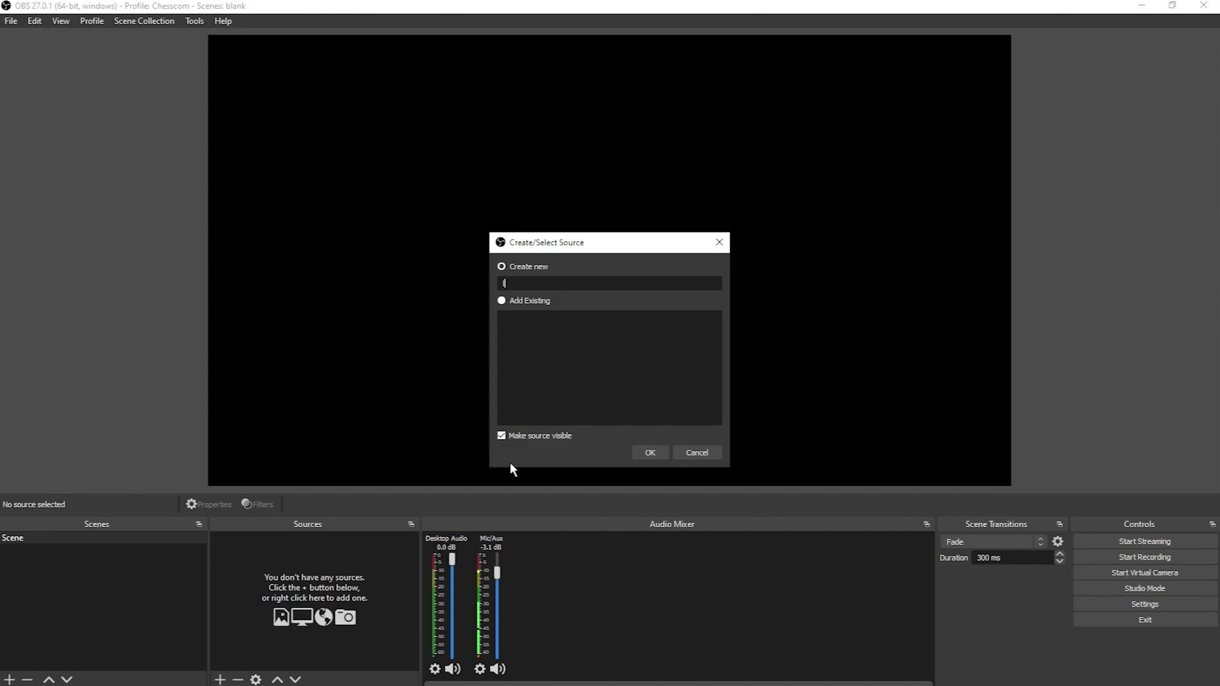
pyautogui.write('ive chess')
pyautogui.click(648, 452)
pyautogui.click(631, 554)
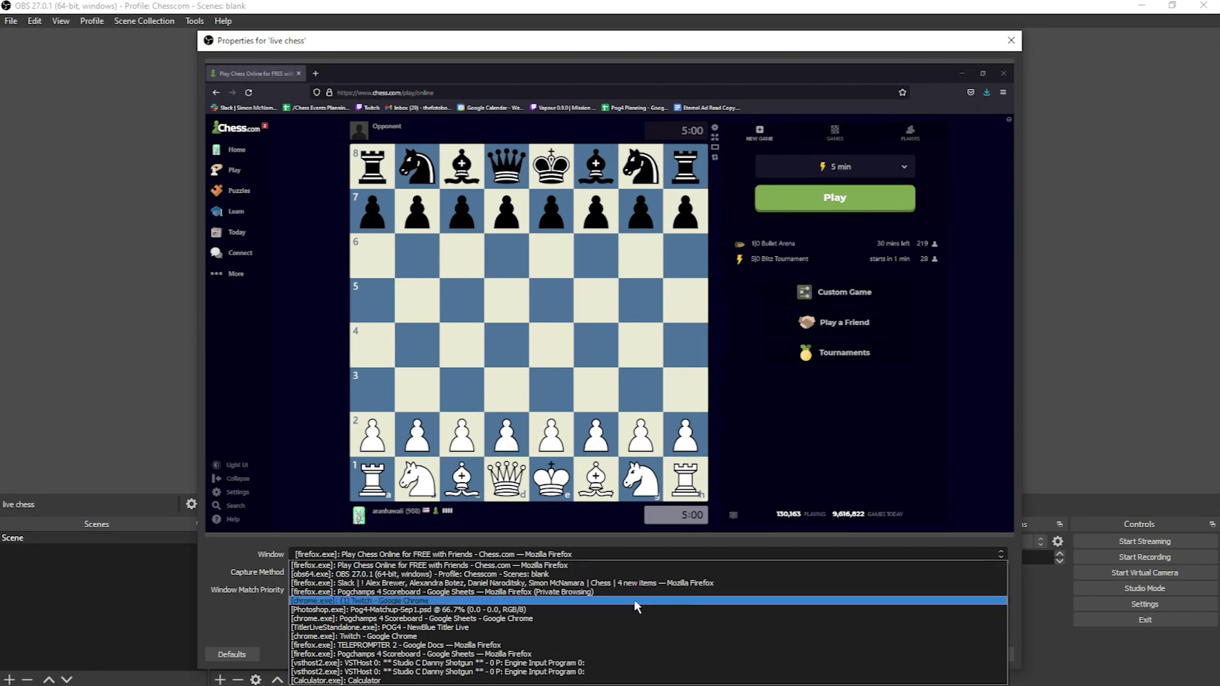
pyautogui.click(638, 565)
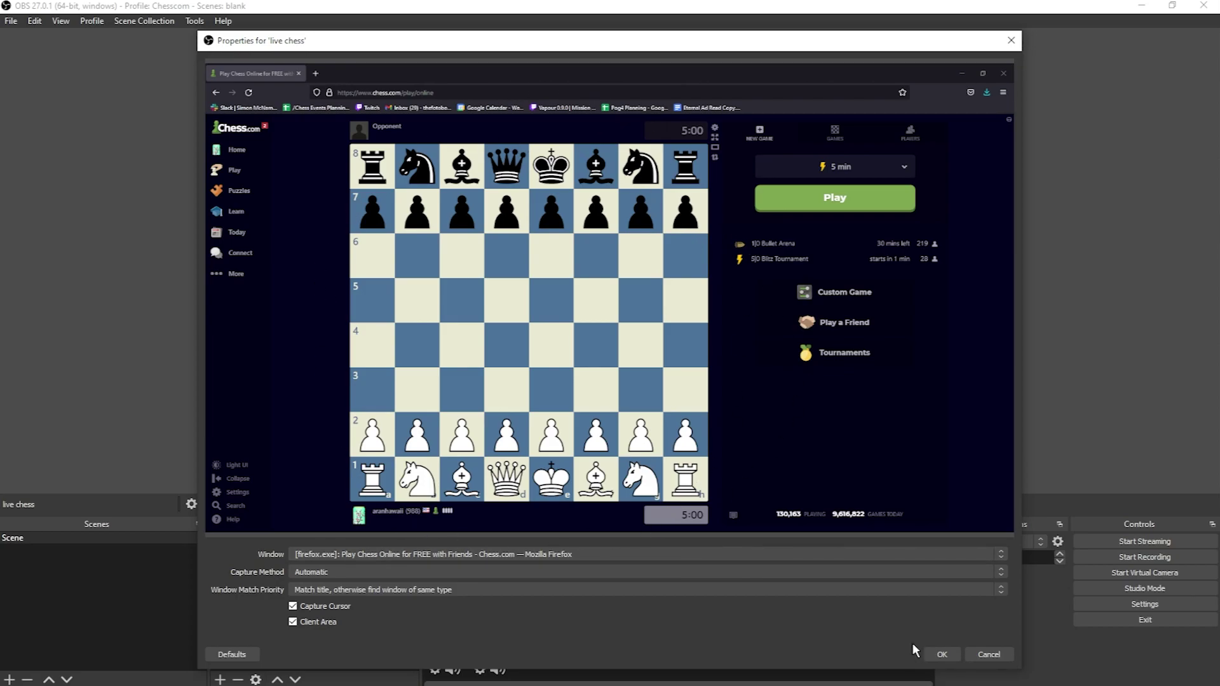
pyautogui.click(940, 655)
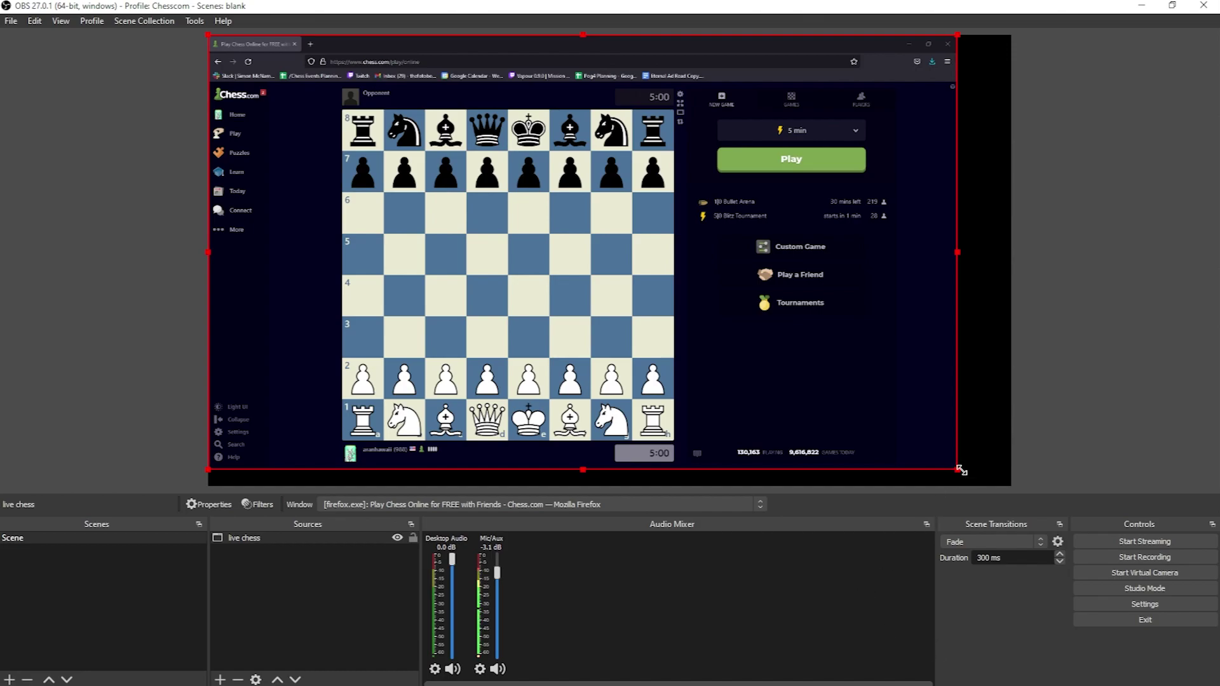
# Resize the live chess capture and crop out the side panels and browser bars
pyautogui.moveTo(962, 470); pyautogui.dragTo(932, 454)
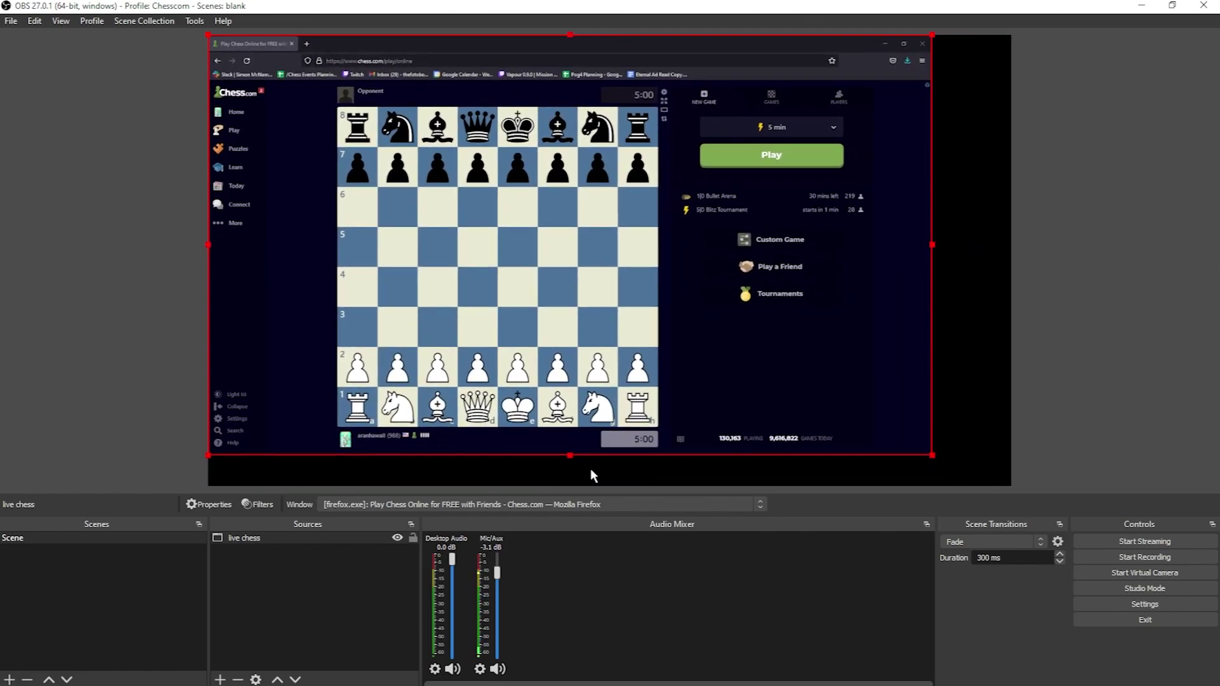
pyautogui.moveTo(568, 458)
pyautogui.mouseDown()
pyautogui.moveTo(570, 490)
pyautogui.moveTo(569, 469)
pyautogui.mouseUp()
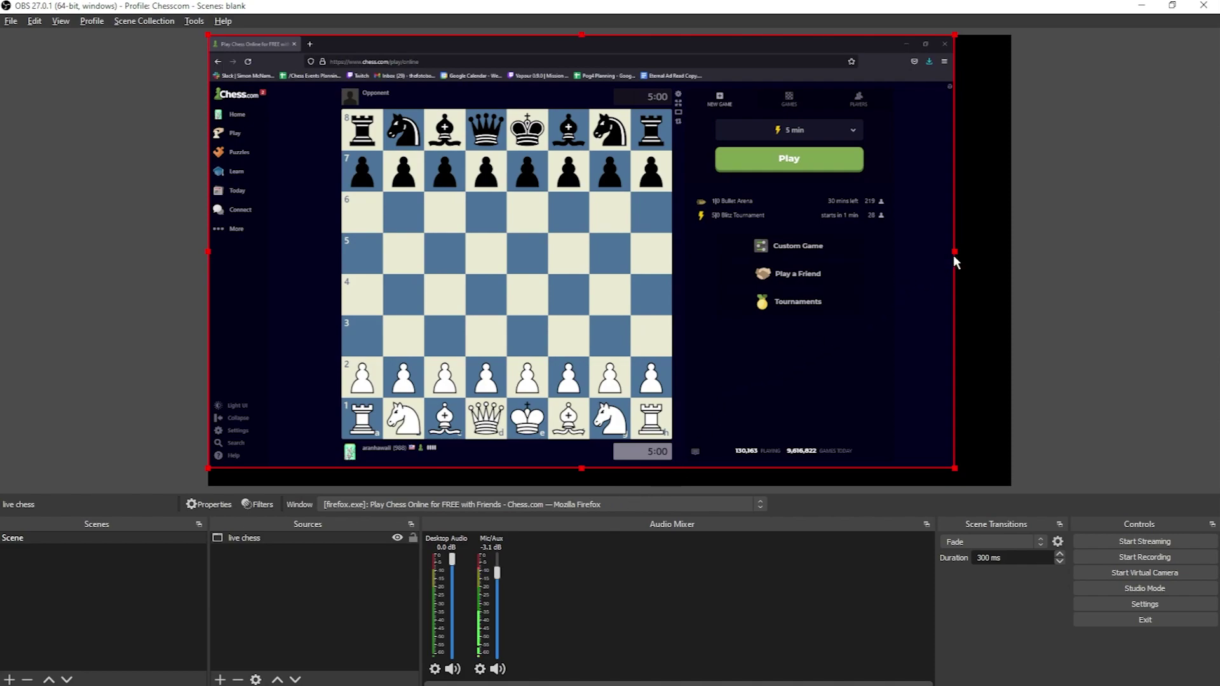
pyautogui.moveTo(954, 254); pyautogui.dragTo(677, 251)
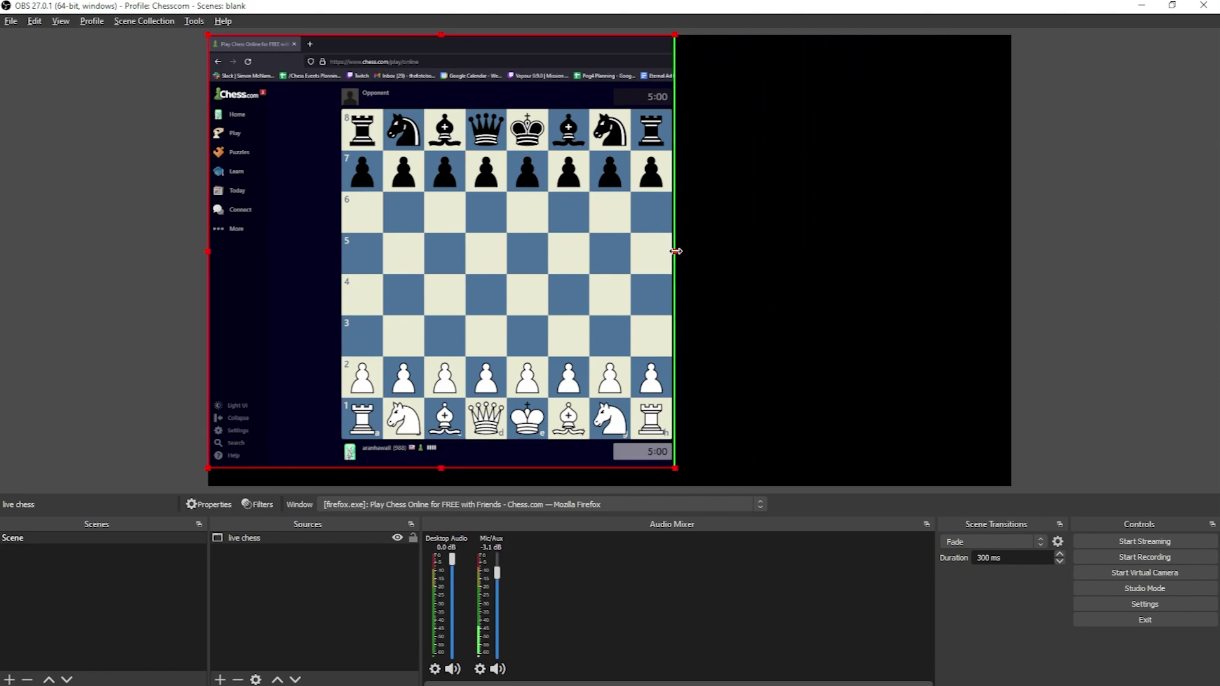
pyautogui.moveTo(208, 253); pyautogui.dragTo(335, 247)
pyautogui.moveTo(504, 36); pyautogui.dragTo(492, 85)
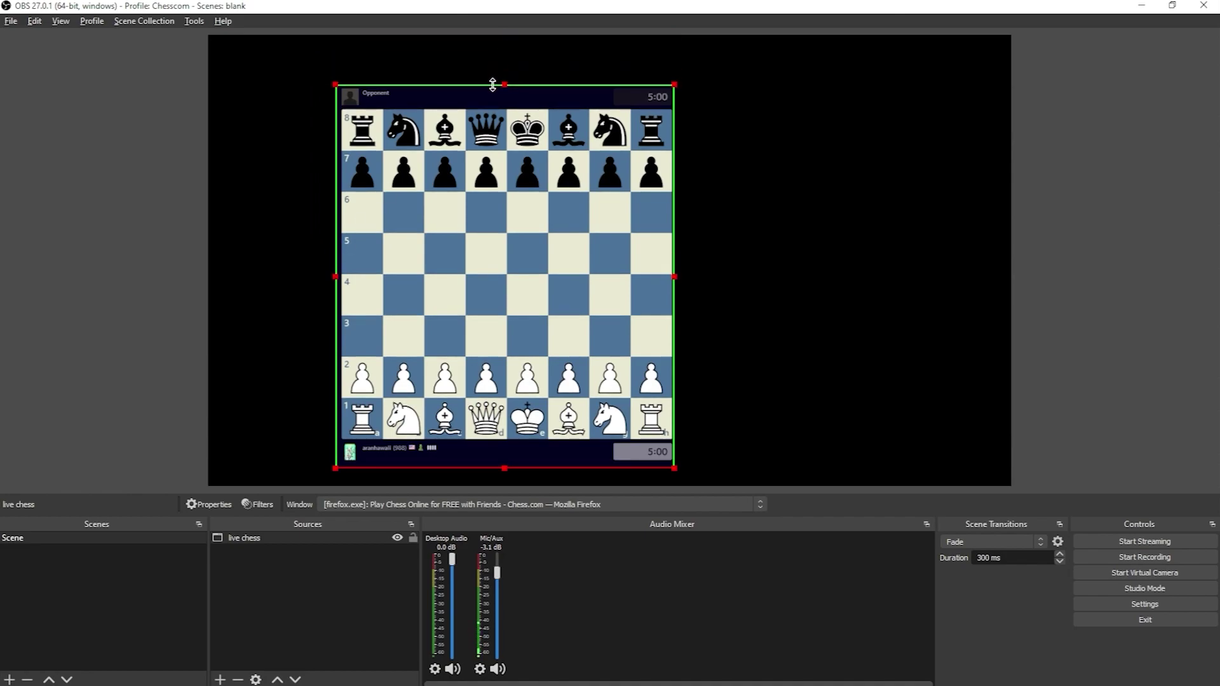
# Scale the cropped board up toward the top-left of the canvas and nudge it into place
pyautogui.moveTo(337, 84); pyautogui.dragTo(294, 66)
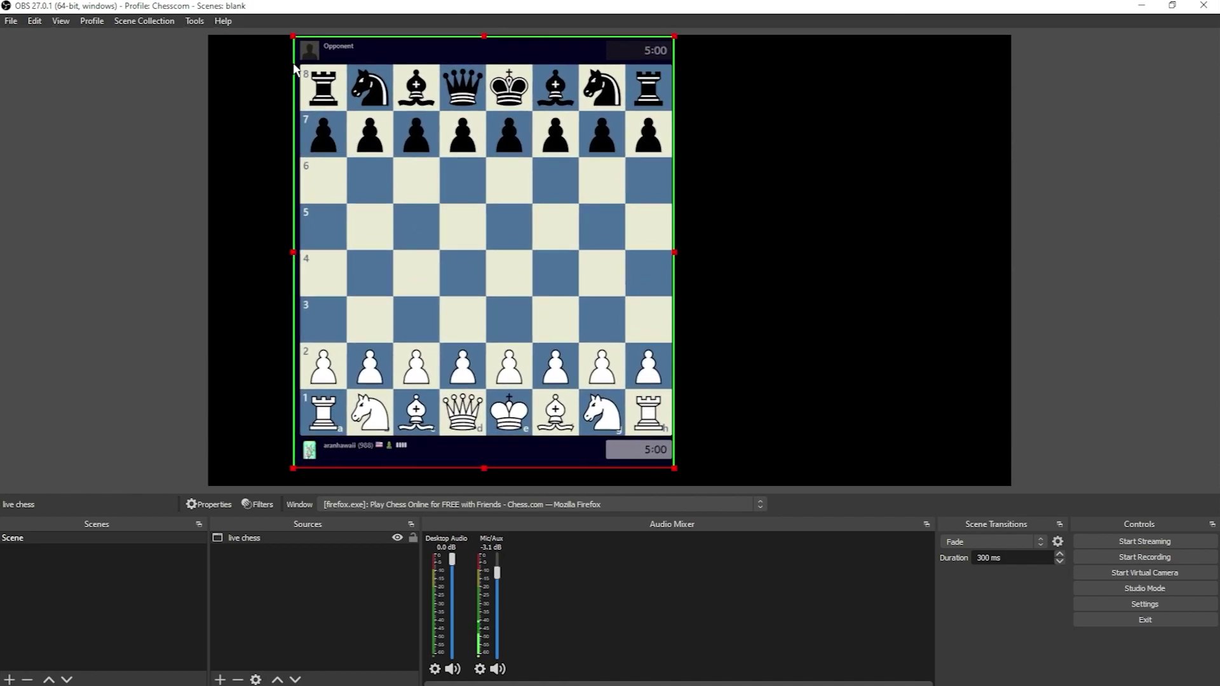
pyautogui.moveTo(501, 246); pyautogui.dragTo(455, 256)
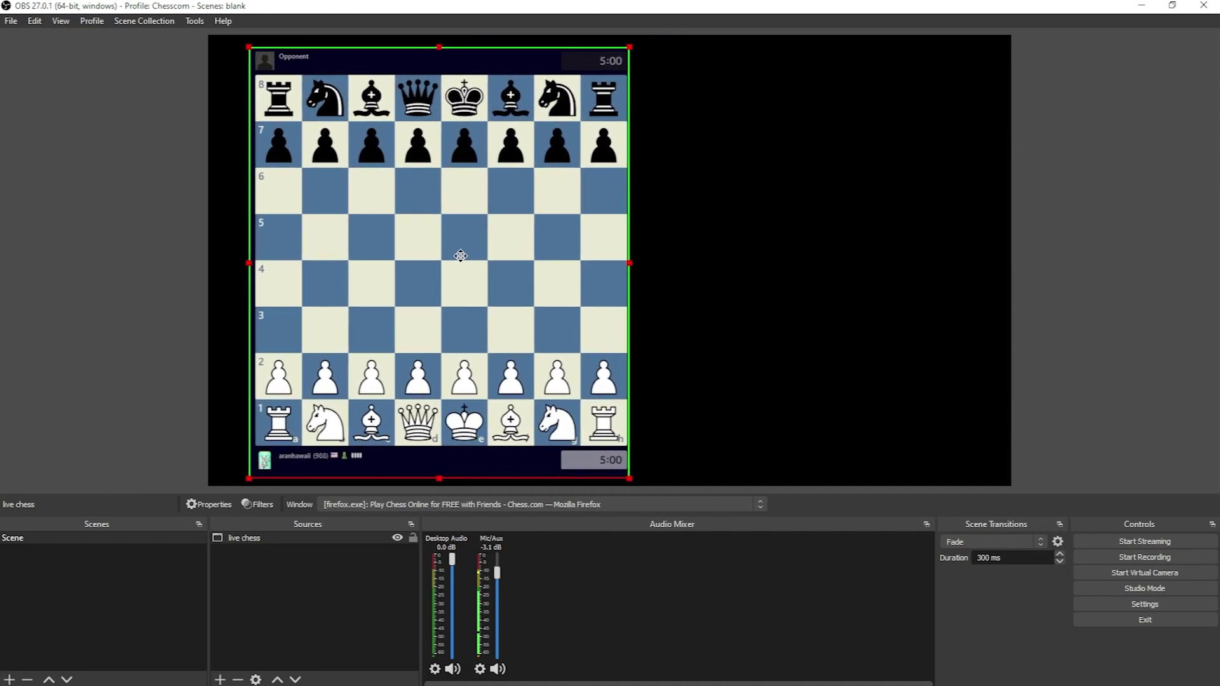
pyautogui.click(838, 265)
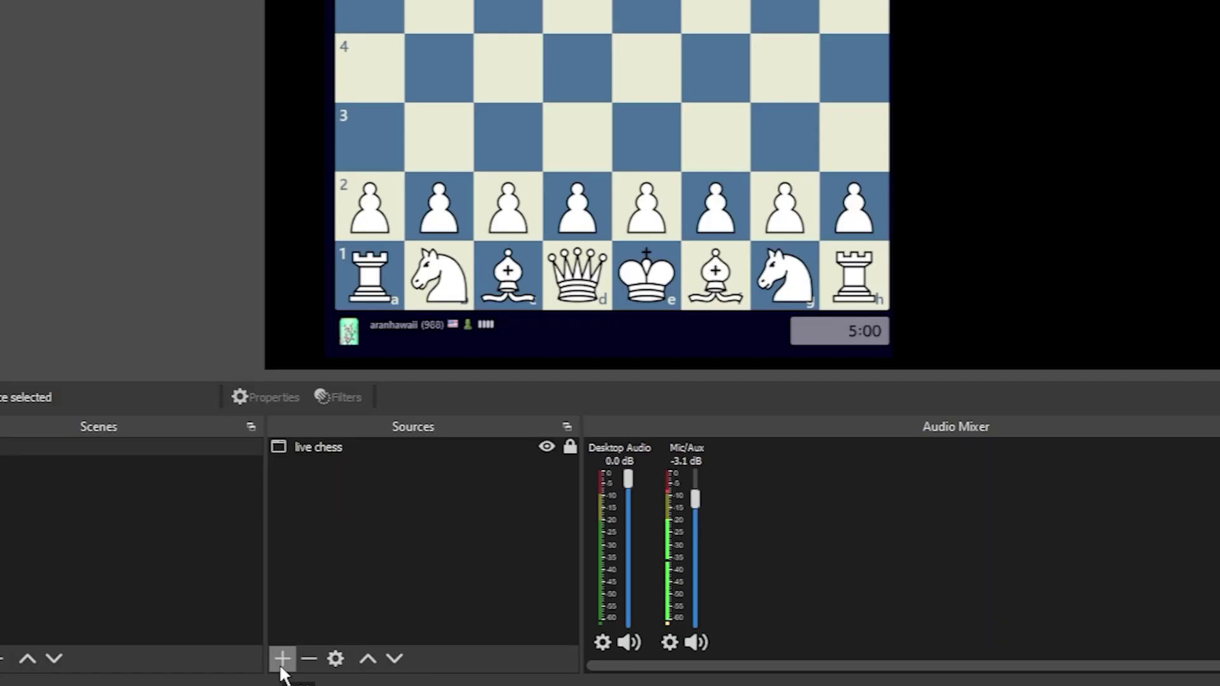
# Add an Image source using the blue marble photo from Downloads
pyautogui.click(220, 679)
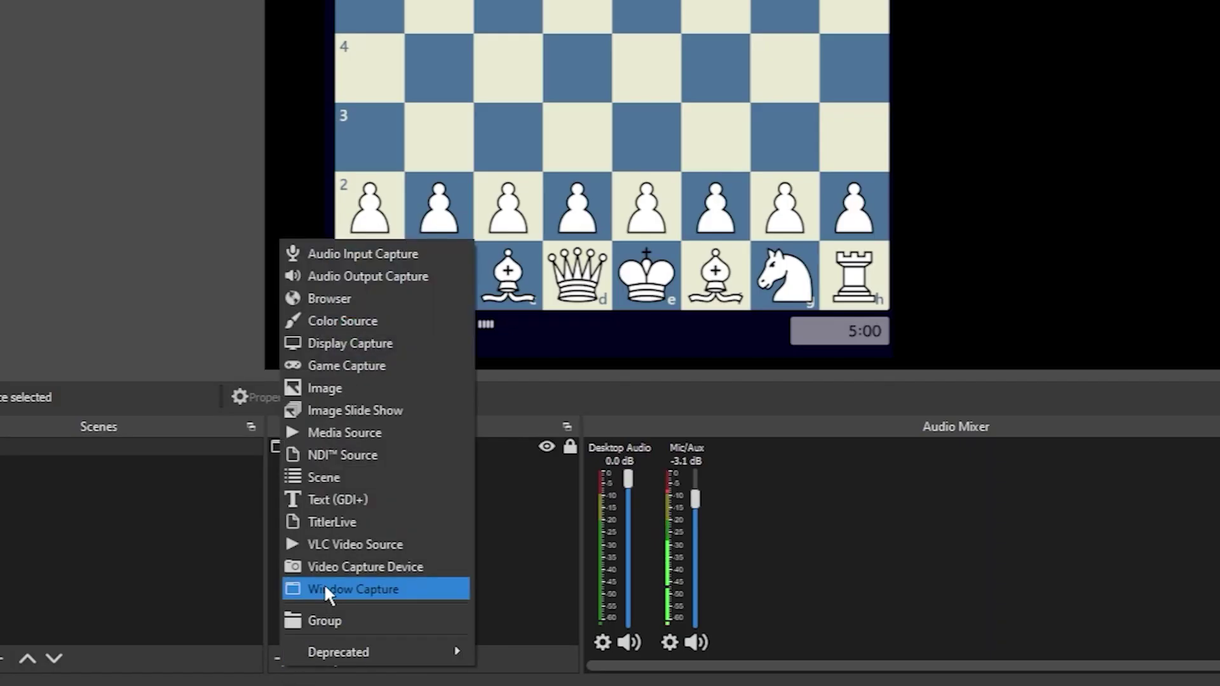
pyautogui.click(347, 387)
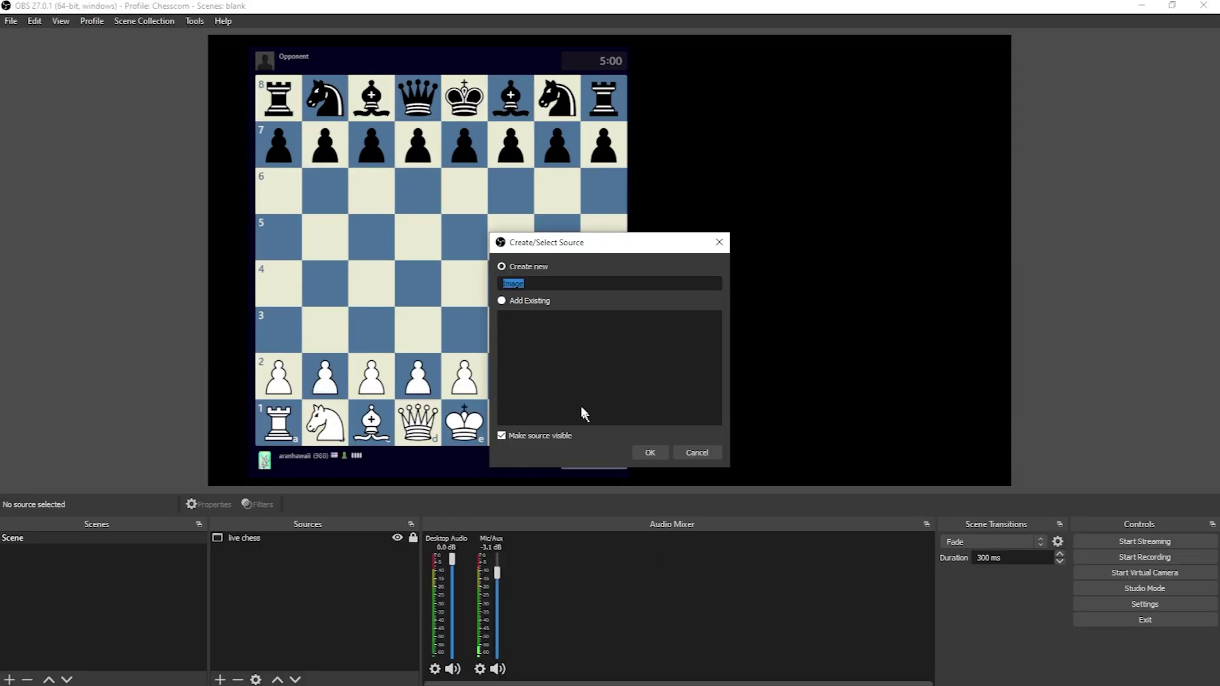
pyautogui.click(649, 453)
pyautogui.click(1001, 559)
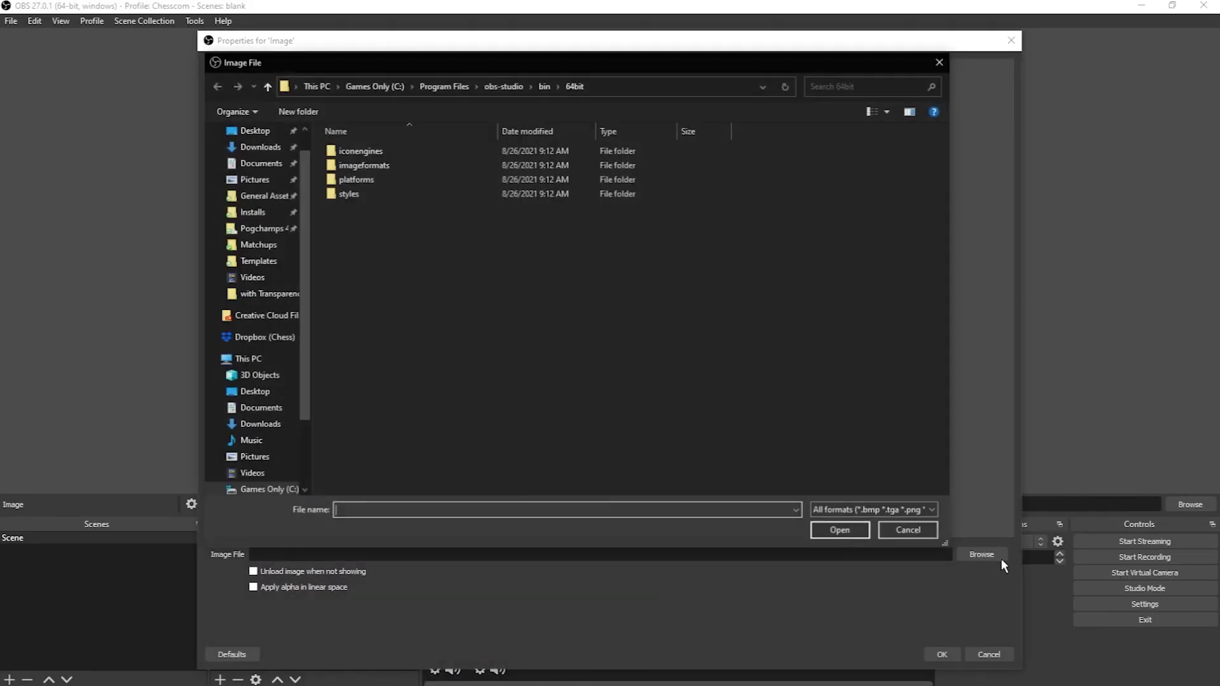
pyautogui.doubleClick(362, 190)
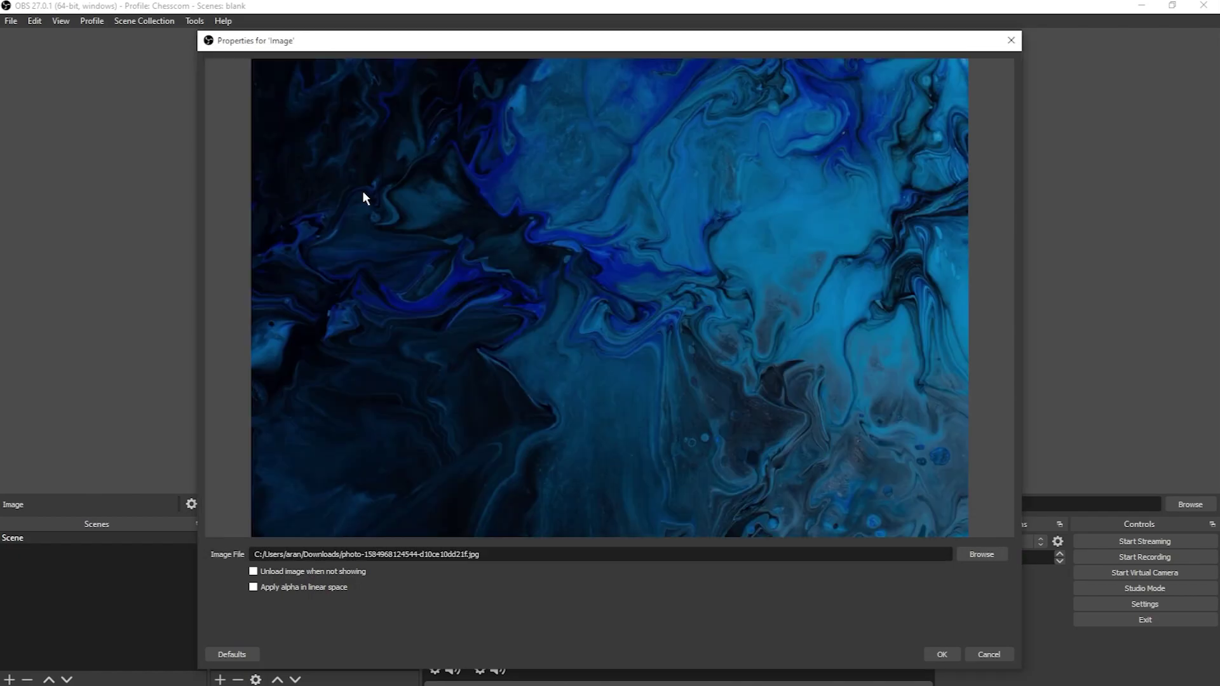
pyautogui.click(942, 654)
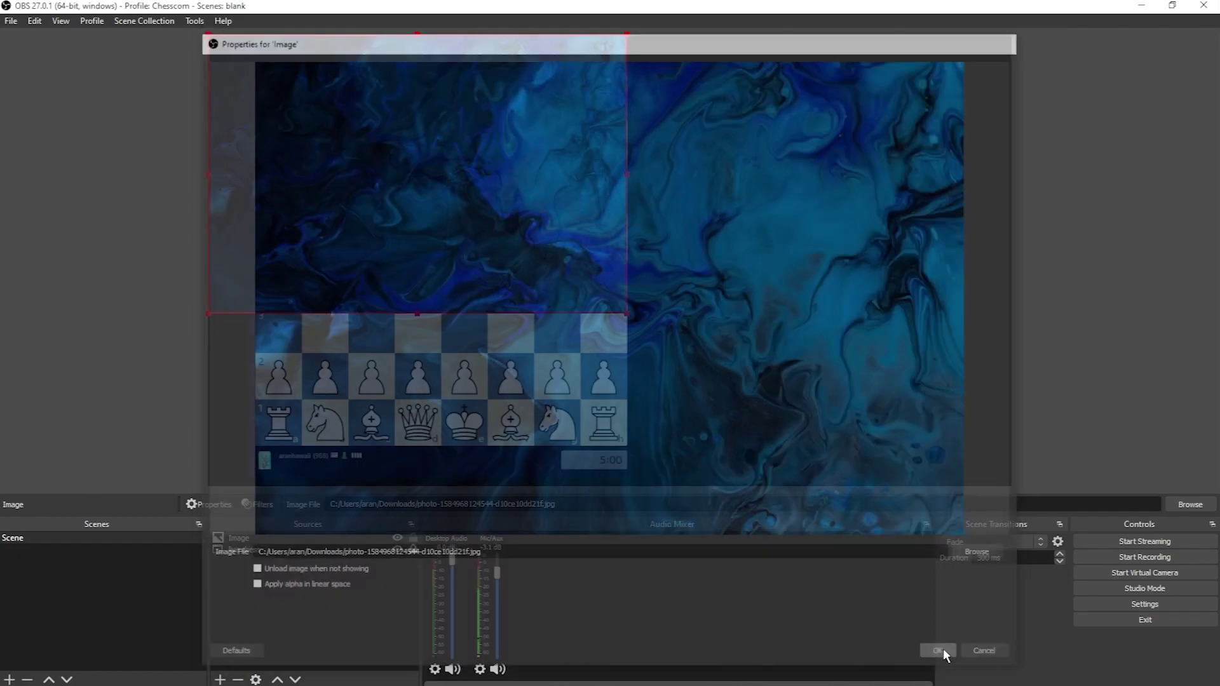
# Stretch the marble image to fill the canvas, lock it, and move it behind live chess
pyautogui.moveTo(628, 315); pyautogui.dragTo(1015, 455)
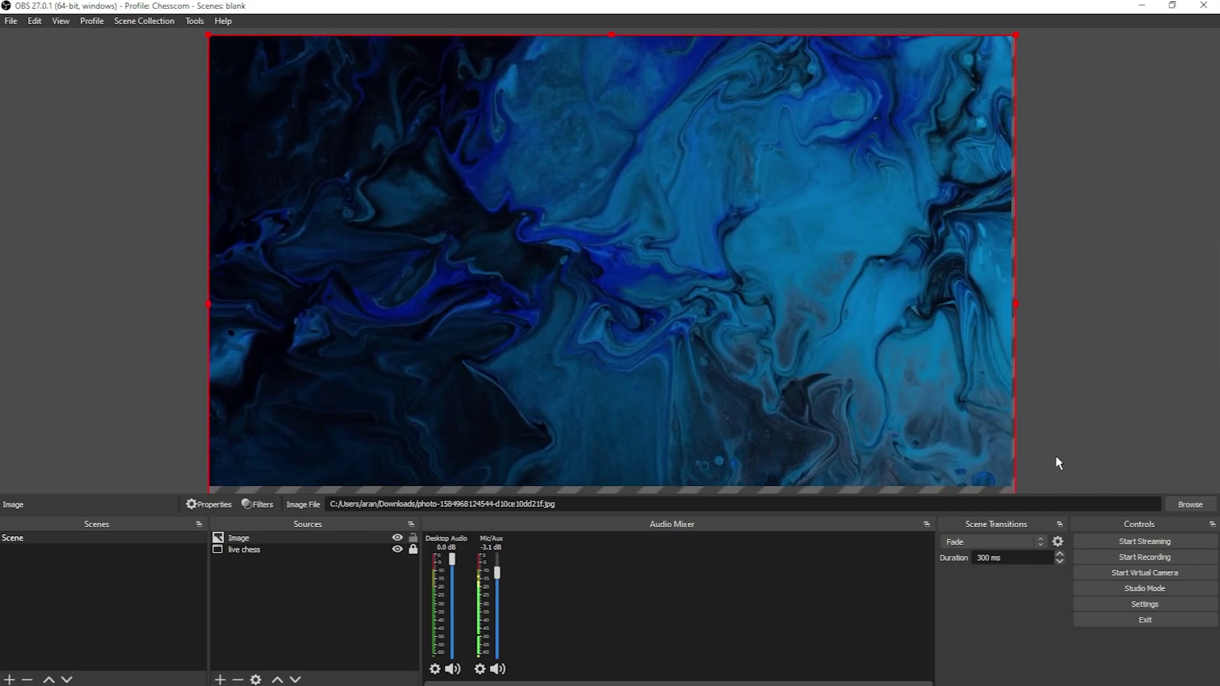
pyautogui.click(413, 539)
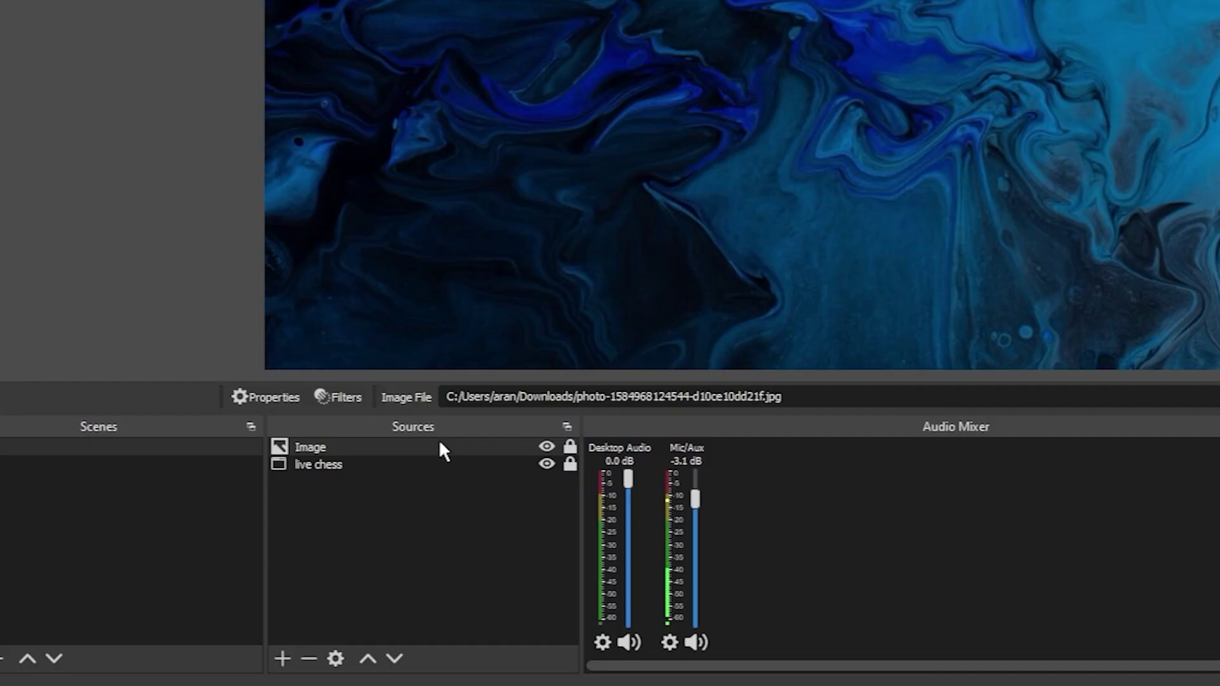
pyautogui.click(324, 537)
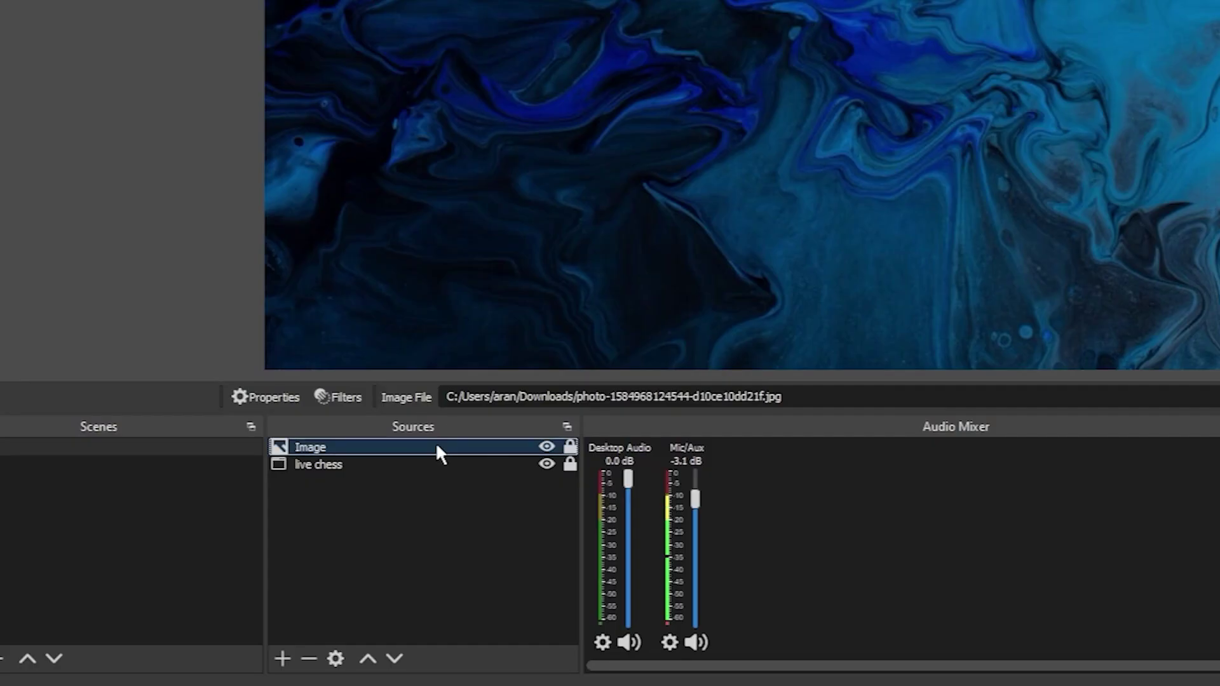
pyautogui.click(395, 659)
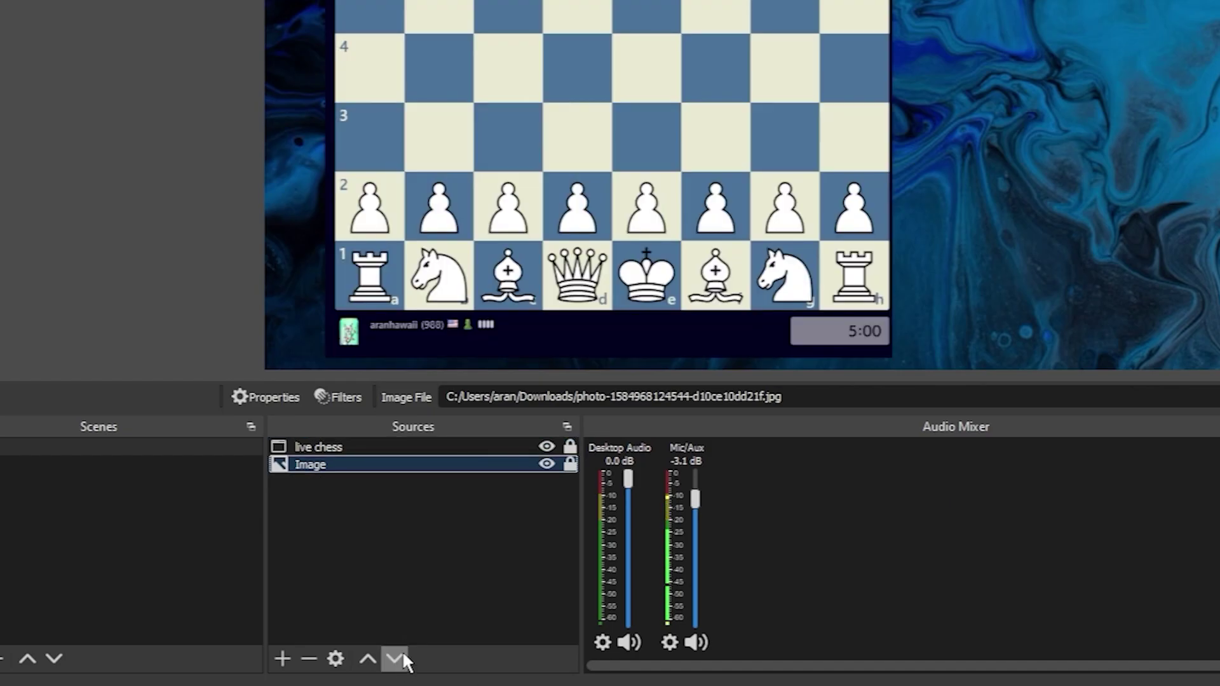
pyautogui.moveTo(400, 446); pyautogui.dragTo(407, 469)
pyautogui.click(405, 445)
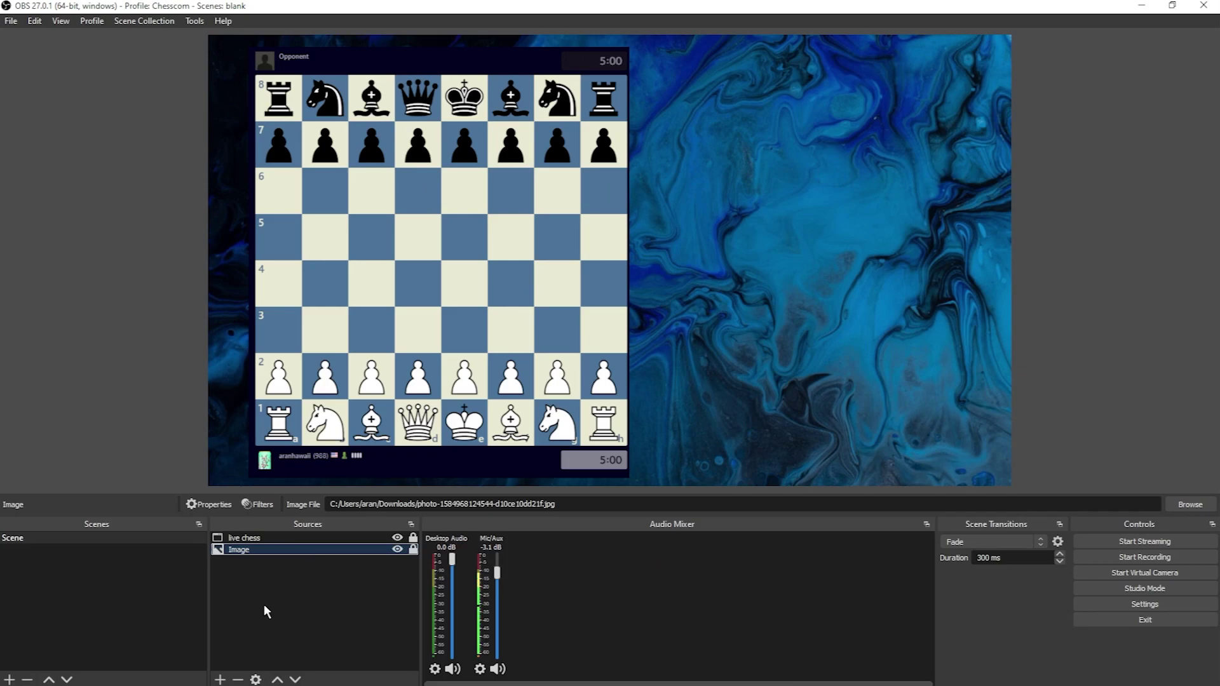
# Add a Video Capture Device source with the USB Capture HDMI+ device
pyautogui.click(220, 679)
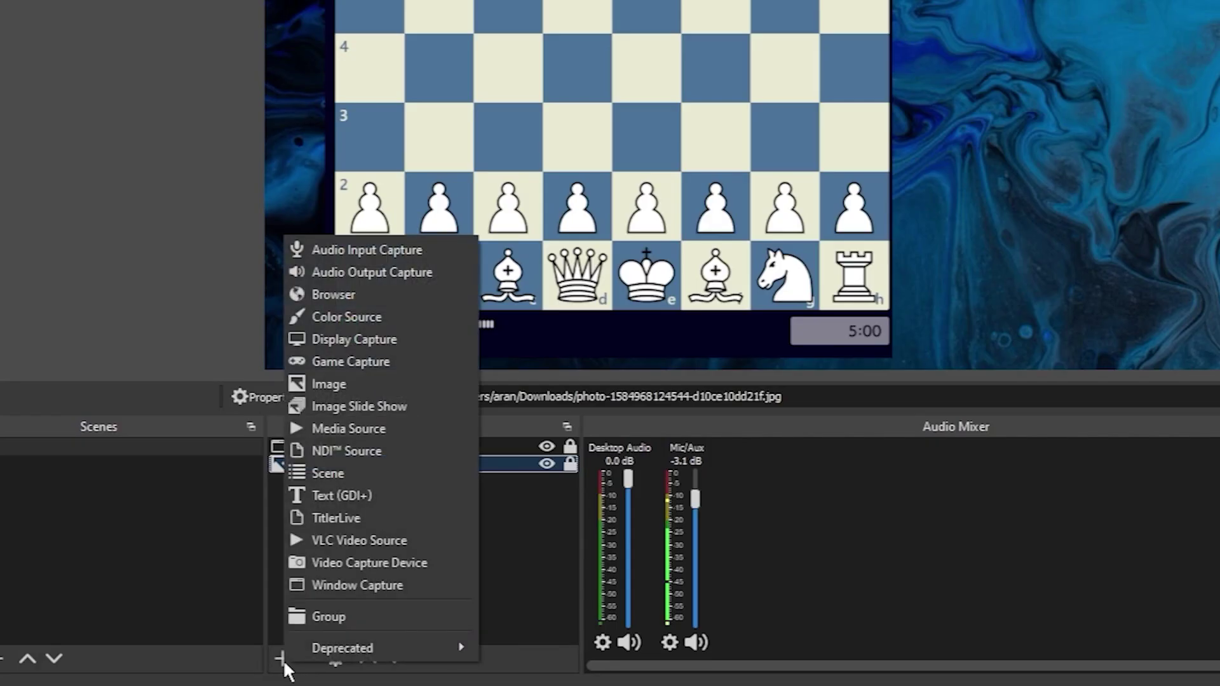
pyautogui.click(356, 563)
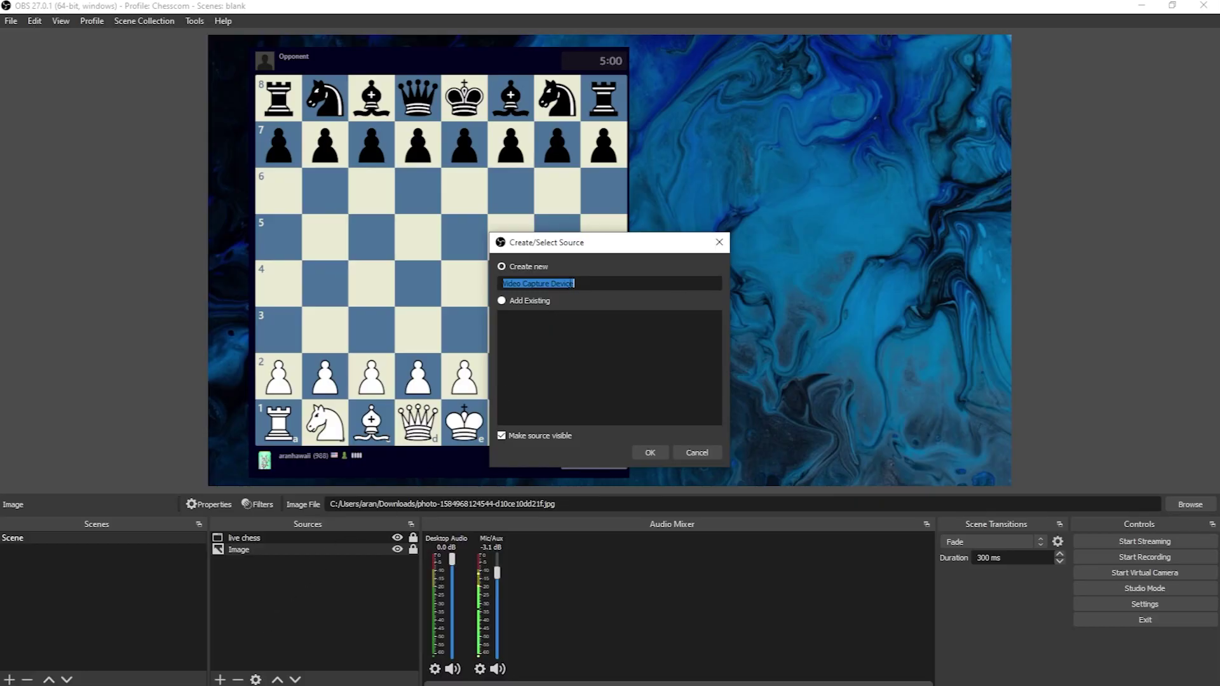
pyautogui.click(636, 455)
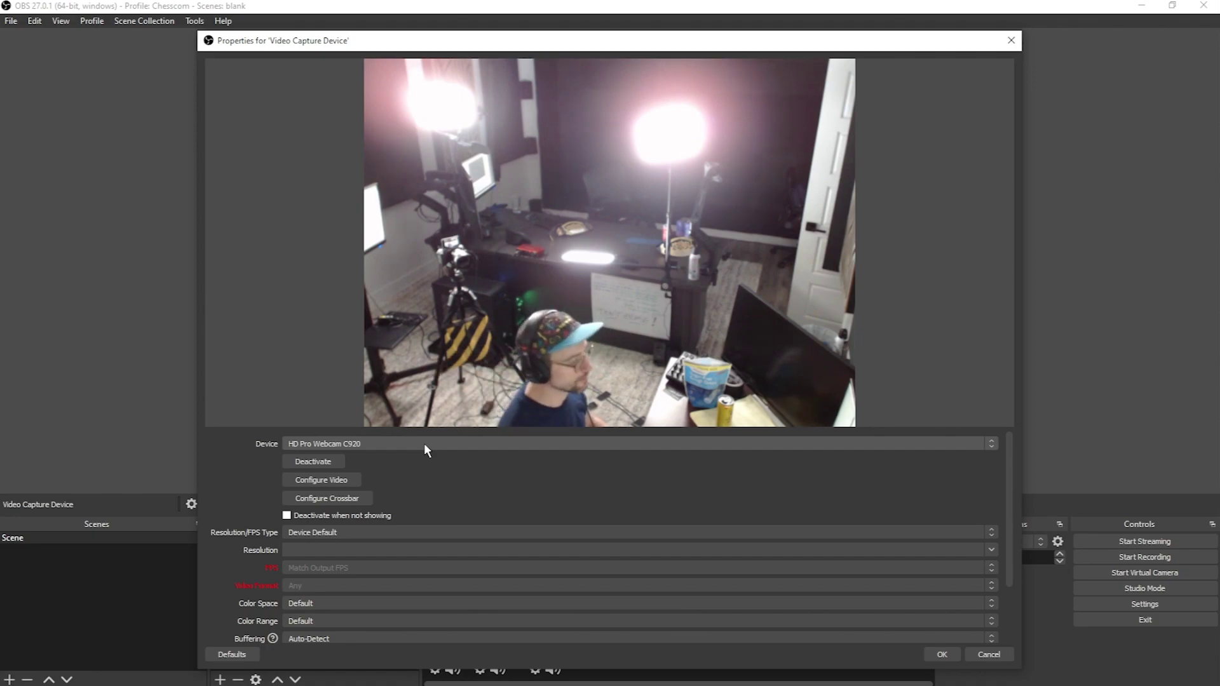
pyautogui.click(424, 443)
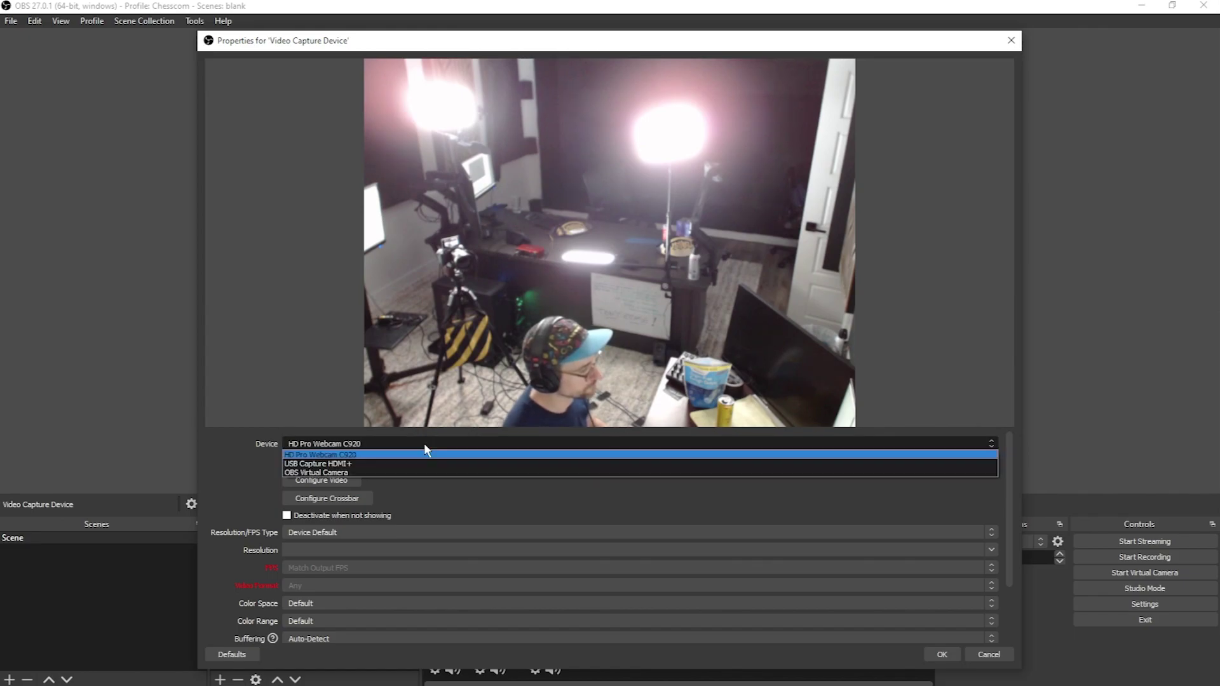
pyautogui.click(419, 462)
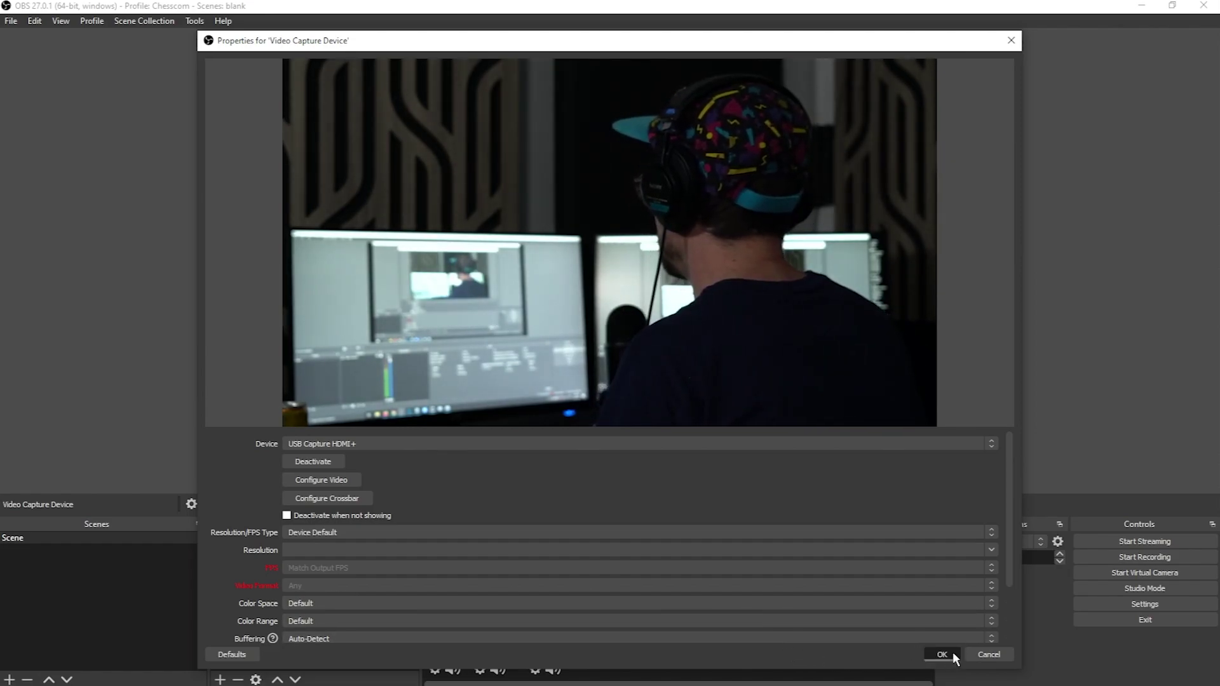
pyautogui.click(941, 654)
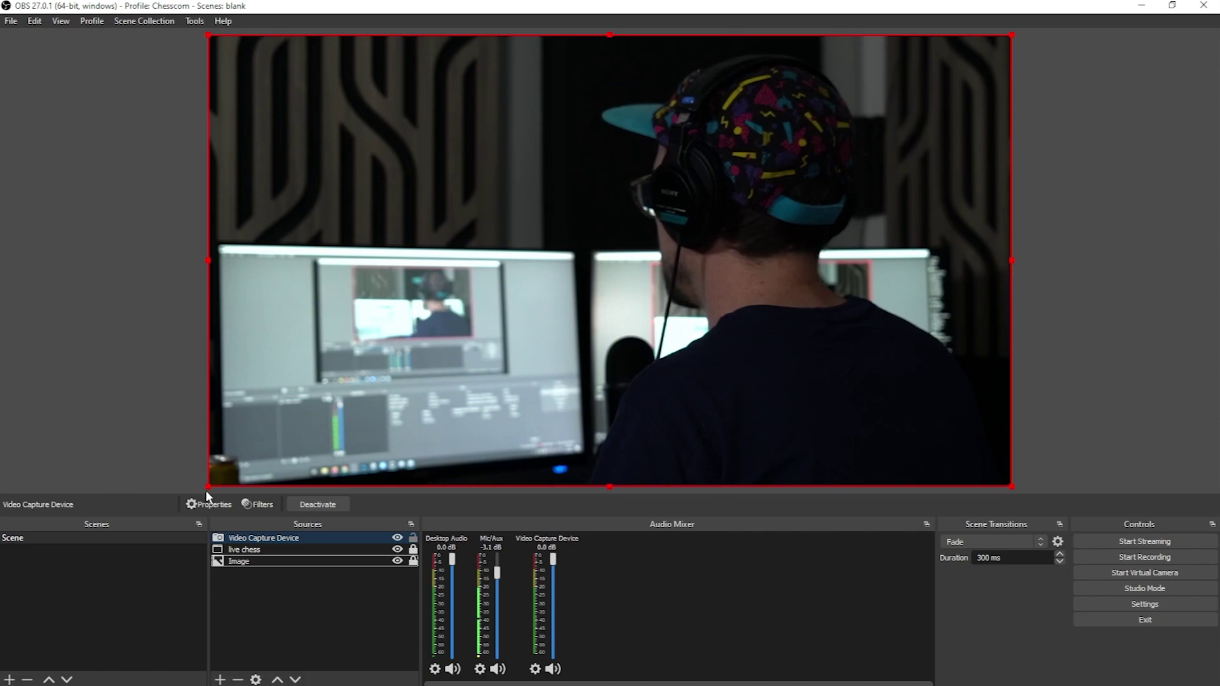
# Shrink the camera feed into a small inset at the upper right of the canvas
pyautogui.moveTo(206, 486); pyautogui.dragTo(670, 226)
pyautogui.moveTo(775, 109); pyautogui.dragTo(758, 123)
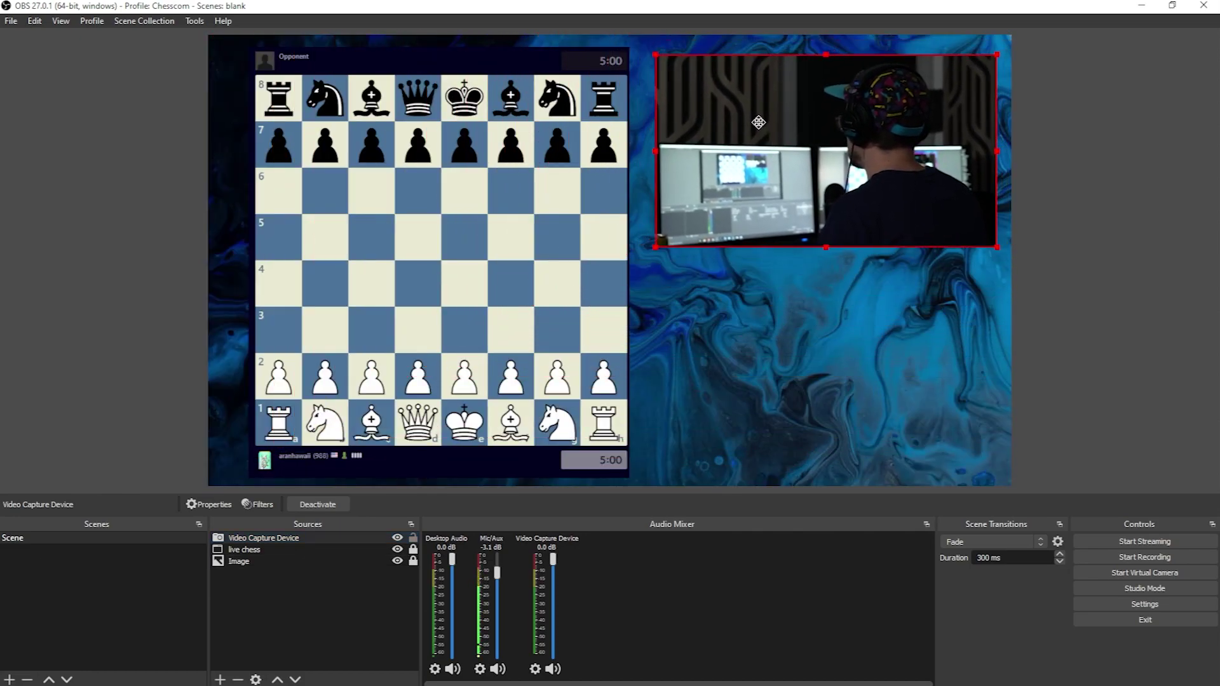
pyautogui.click(608, 432)
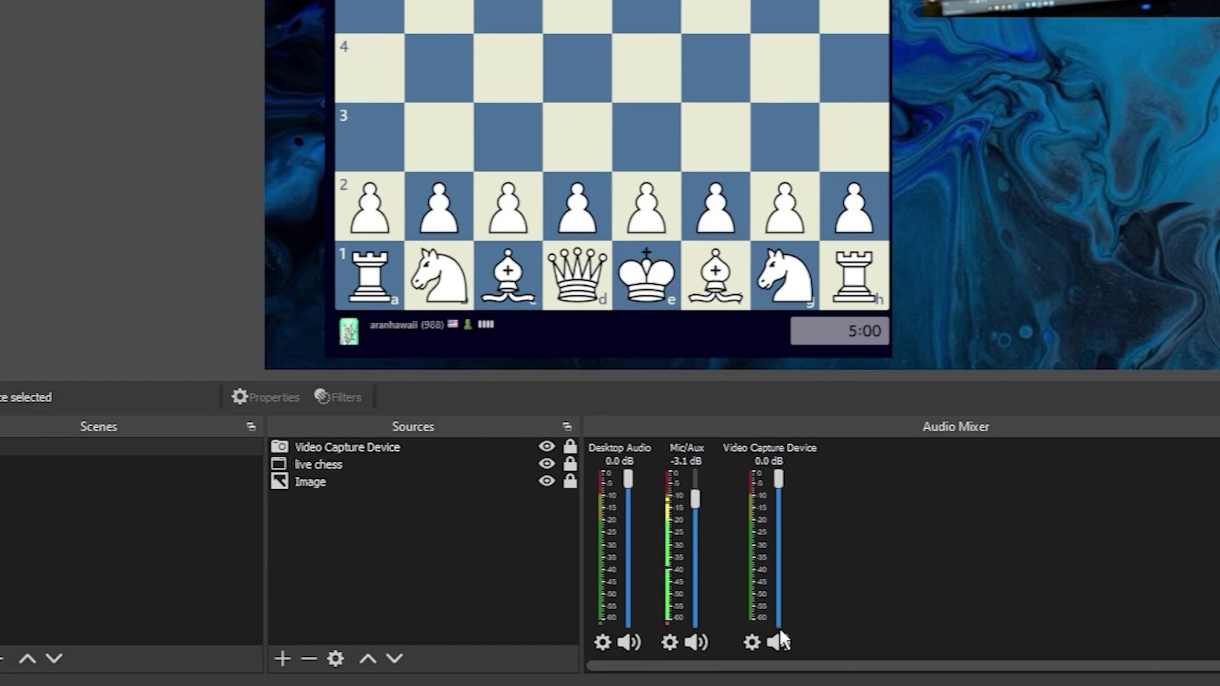
# Mute the Video Capture Device audio and hide its channel from the Audio Mixer
pyautogui.click(778, 643)
pyautogui.click(752, 642)
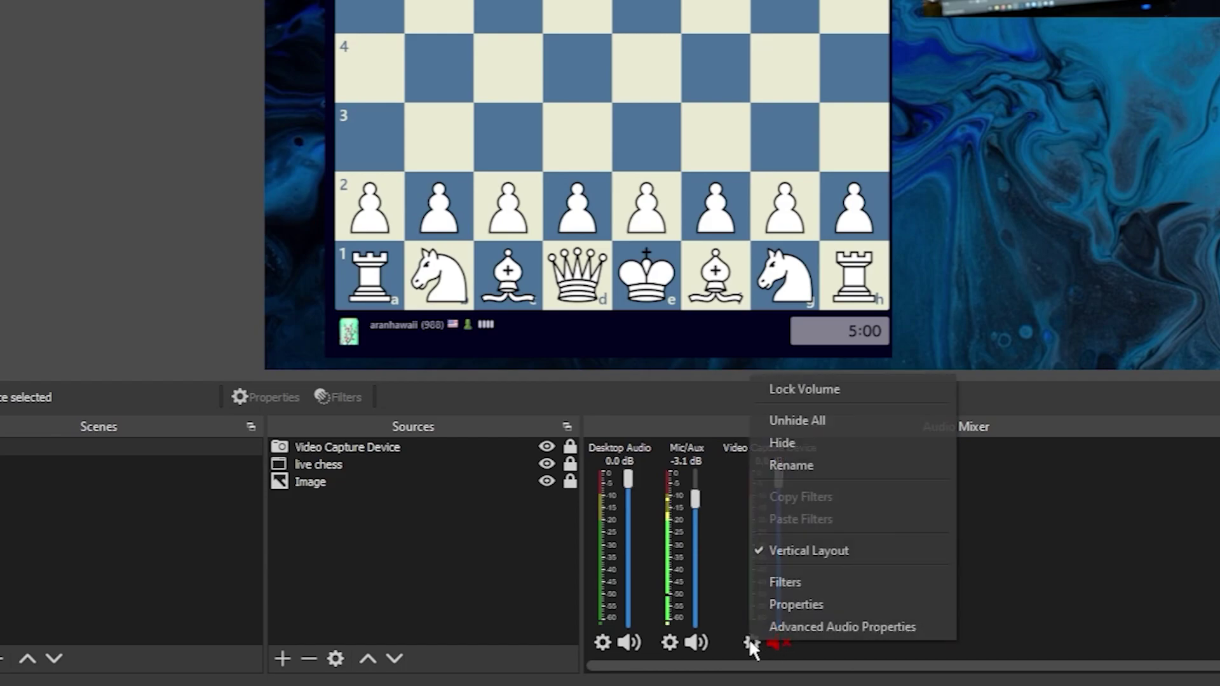
pyautogui.click(777, 444)
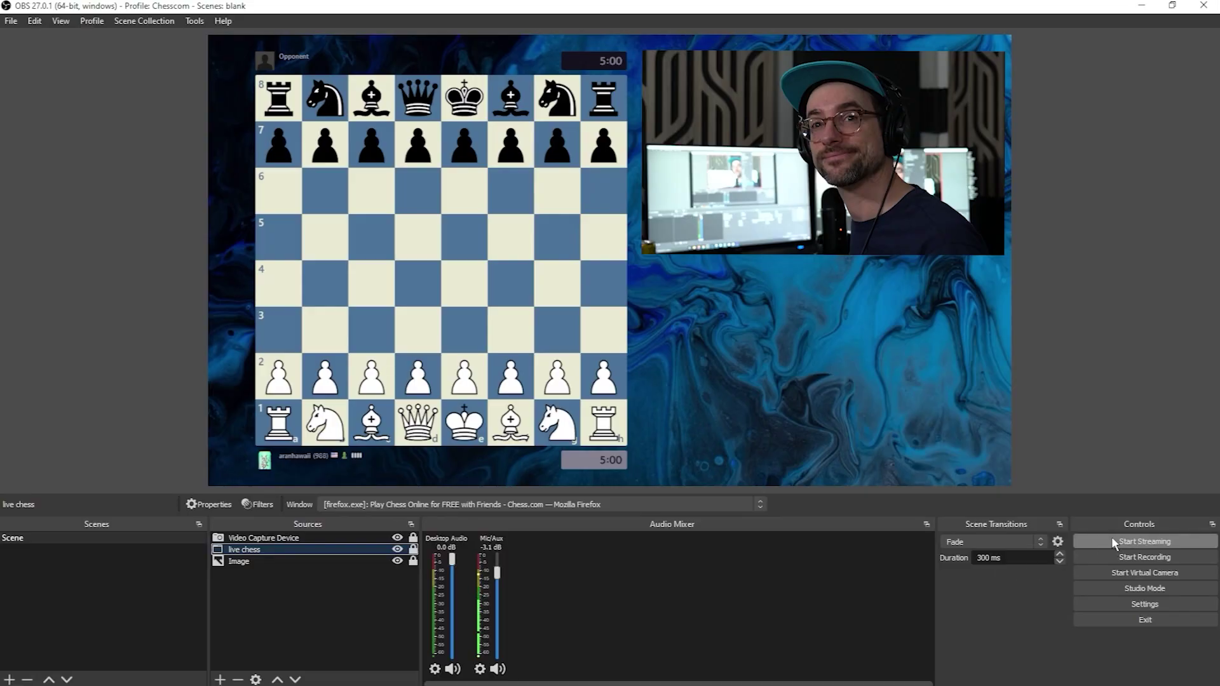
# Cancel the Start Streaming confirmation and open Settings on the General page instead
pyautogui.click(1111, 540)
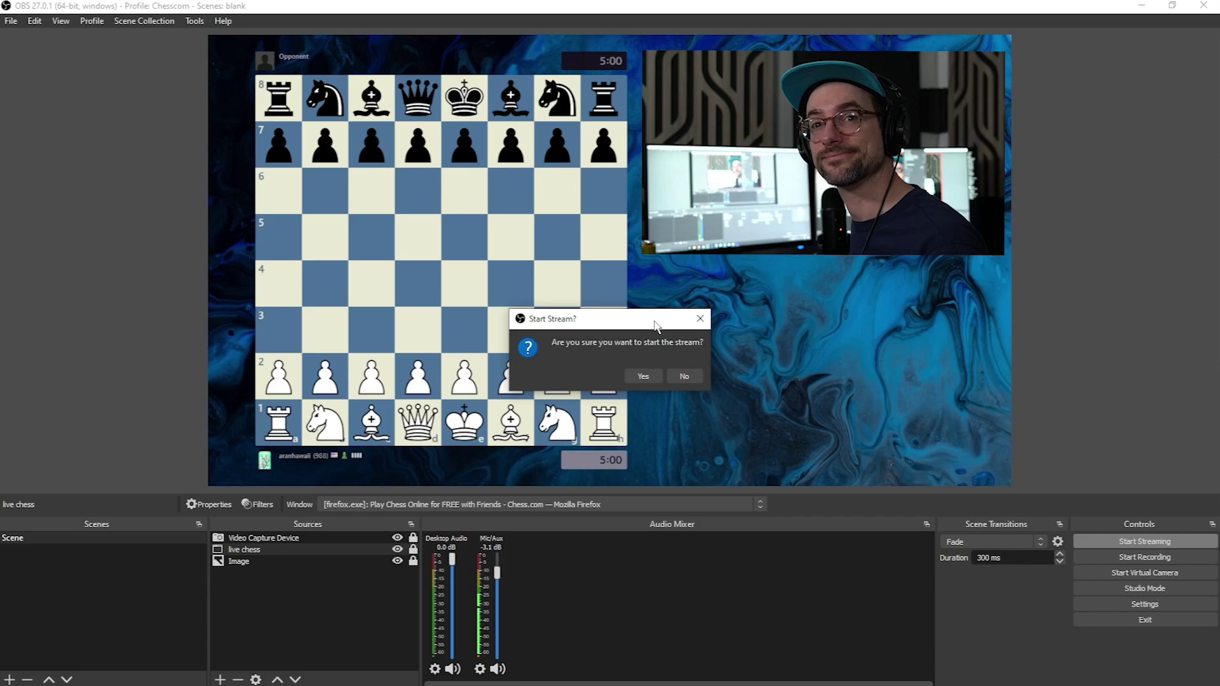
pyautogui.click(700, 320)
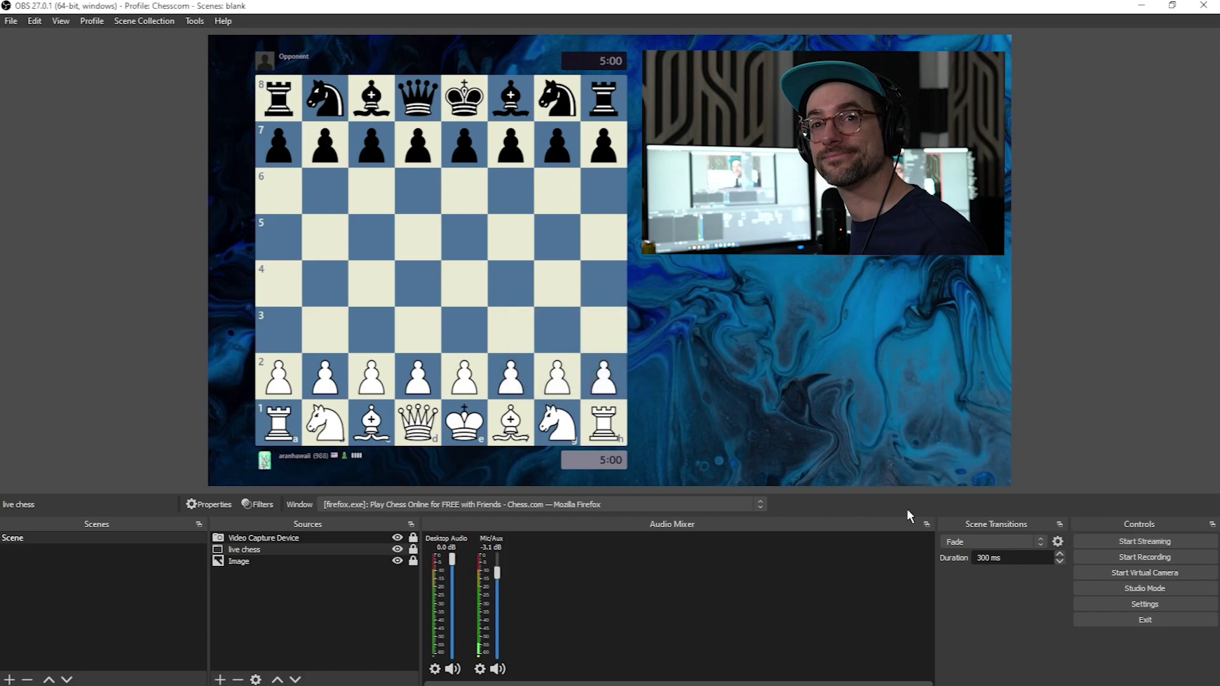
pyautogui.click(1124, 601)
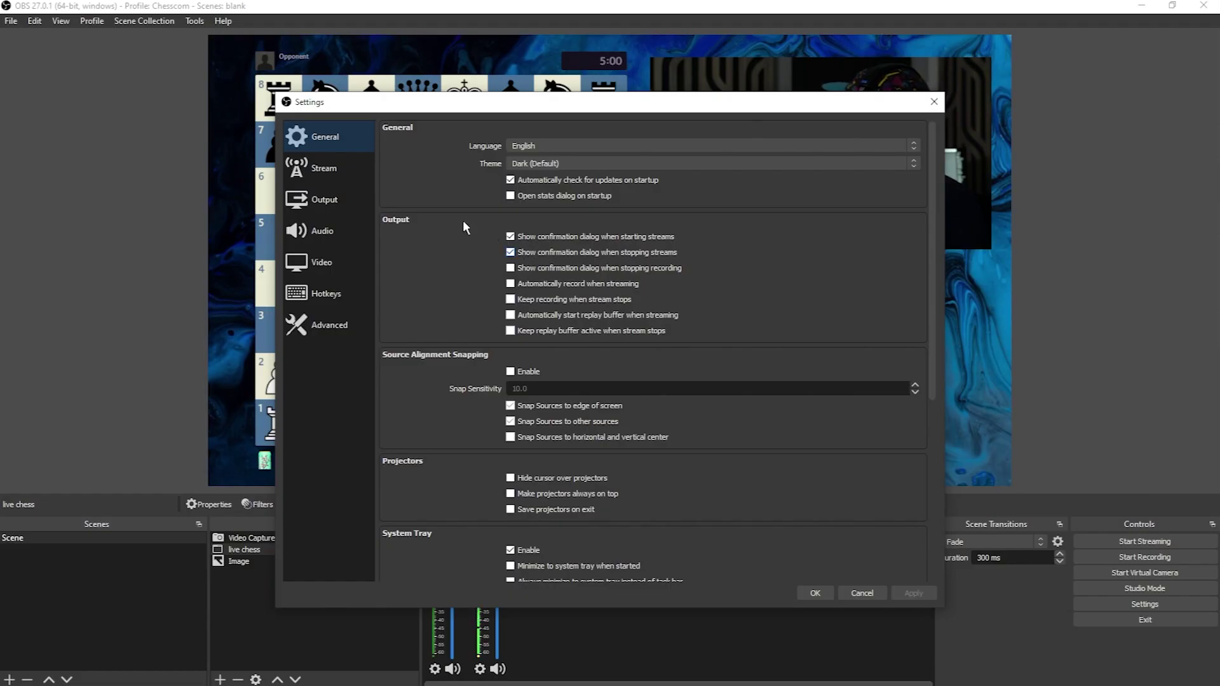
# Check the Twitch service on the Stream settings page, then close Settings with OK
pyautogui.click(350, 170)
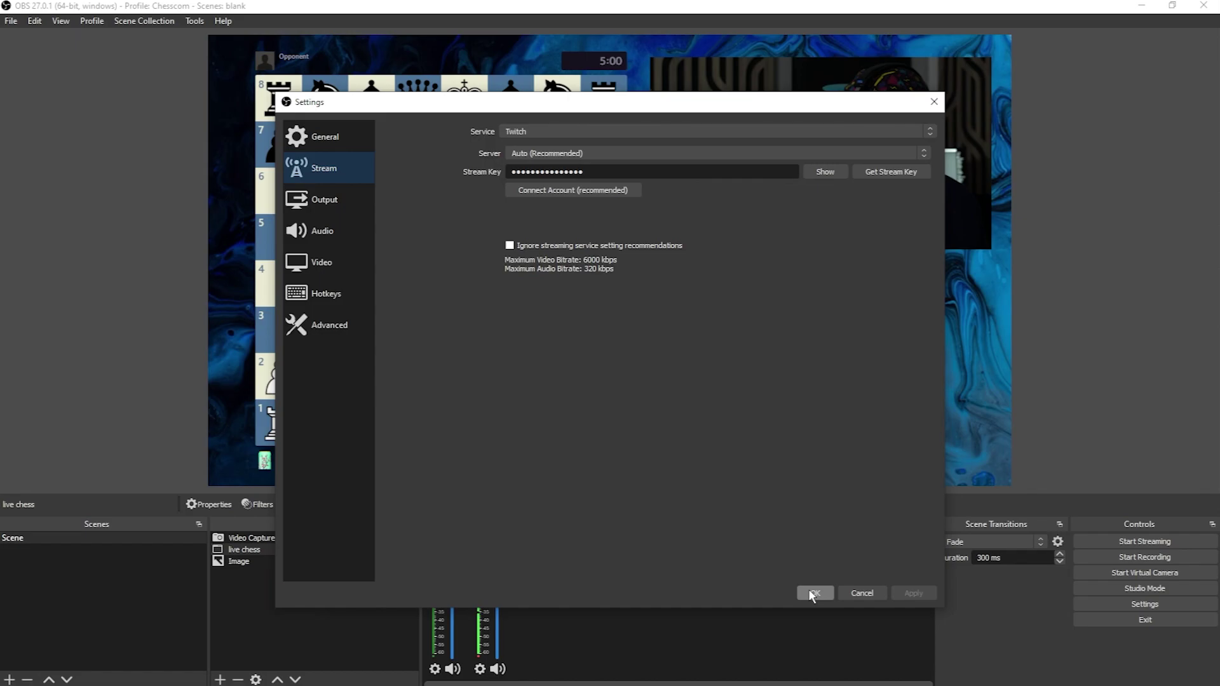
pyautogui.click(814, 593)
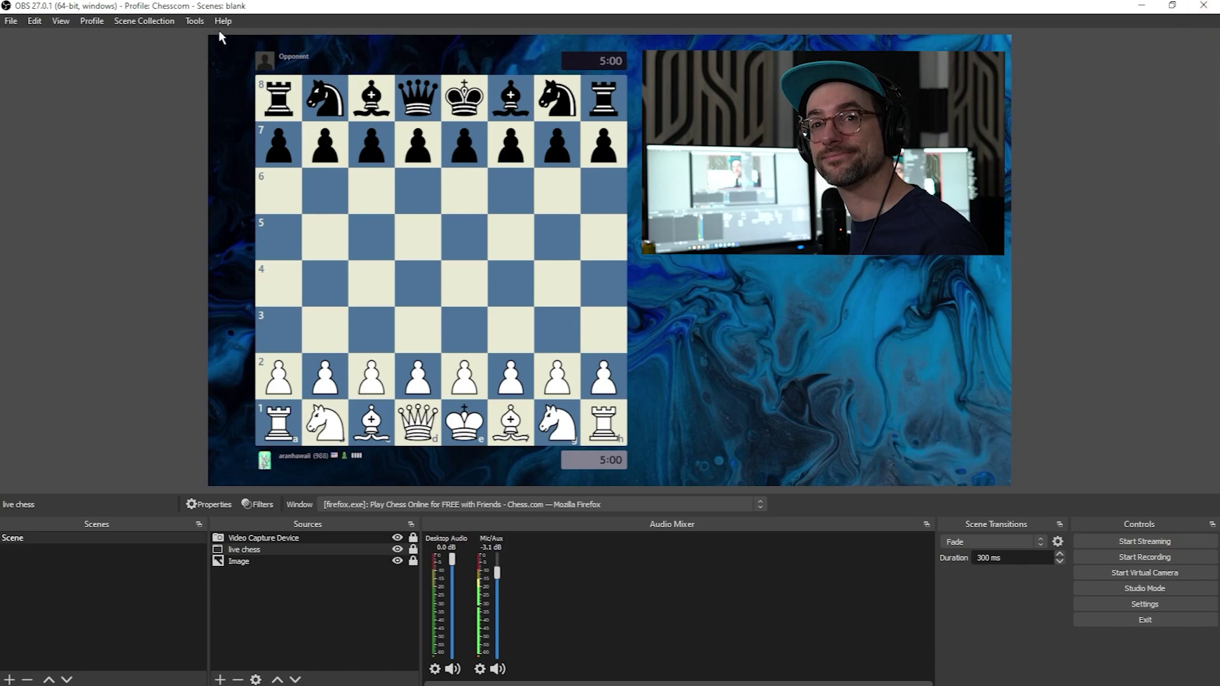
# Open the Scene Collection menu to reach its Export option
pyautogui.click(145, 21)
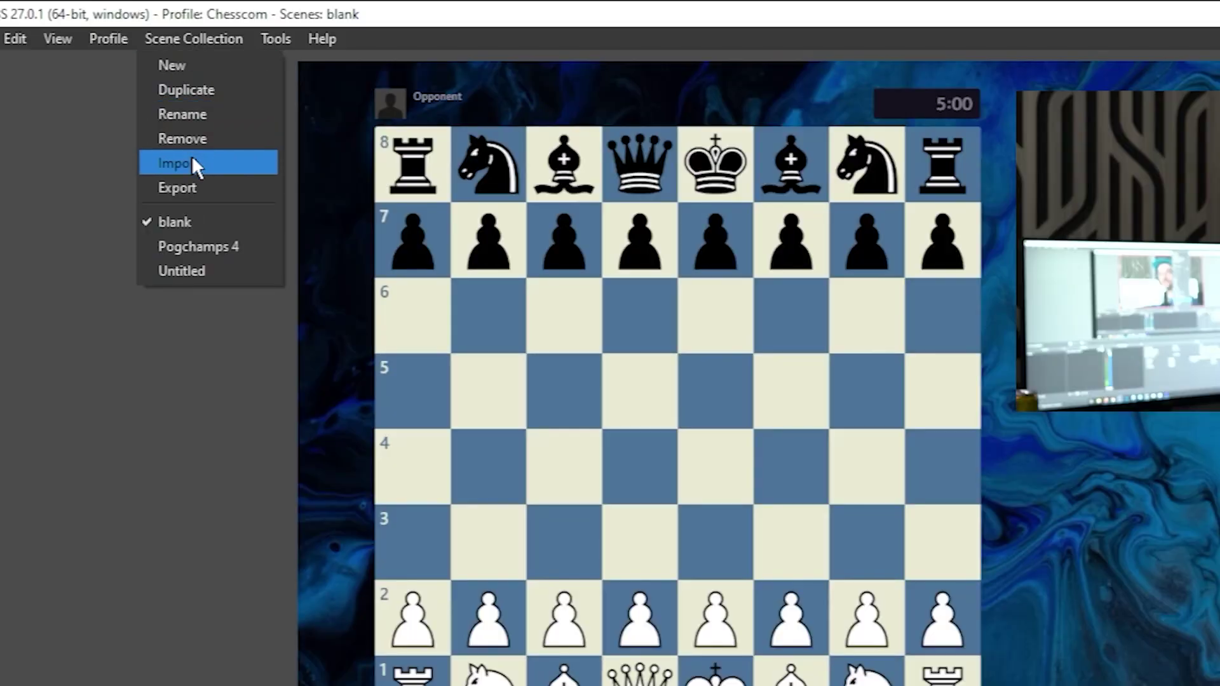